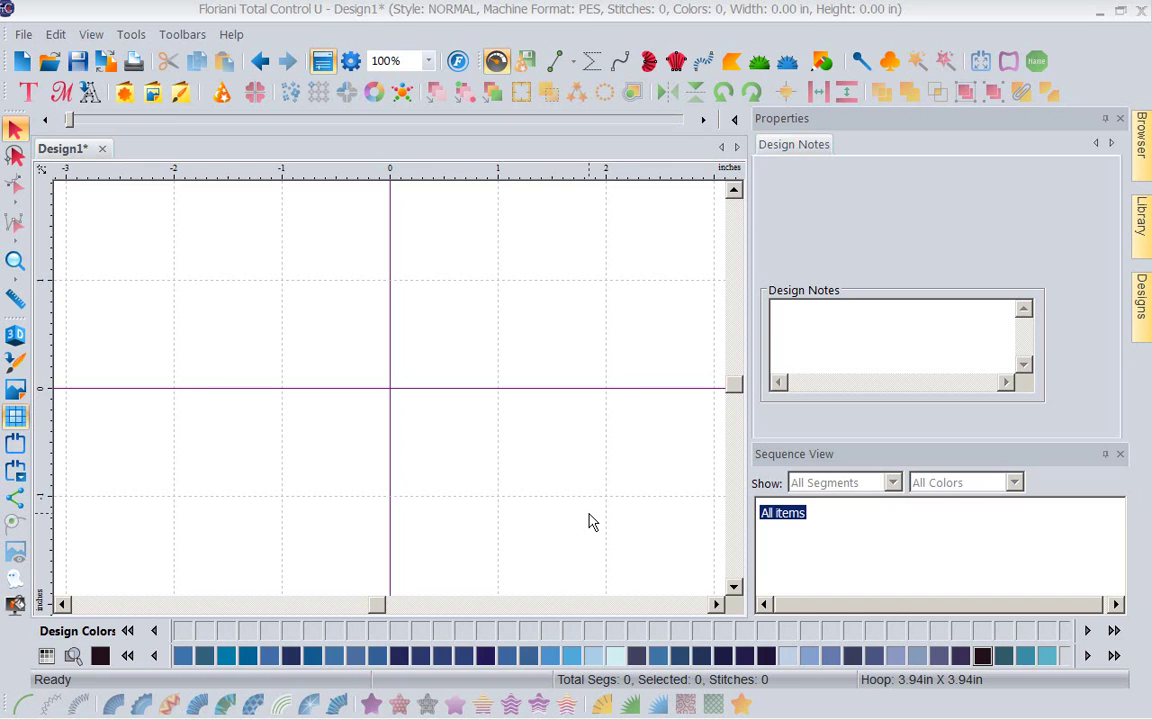
Draw a 3.90 x 3.15 in rectangle with the Rectangle tool and show its Transform settings
click(823, 66)
click(825, 90)
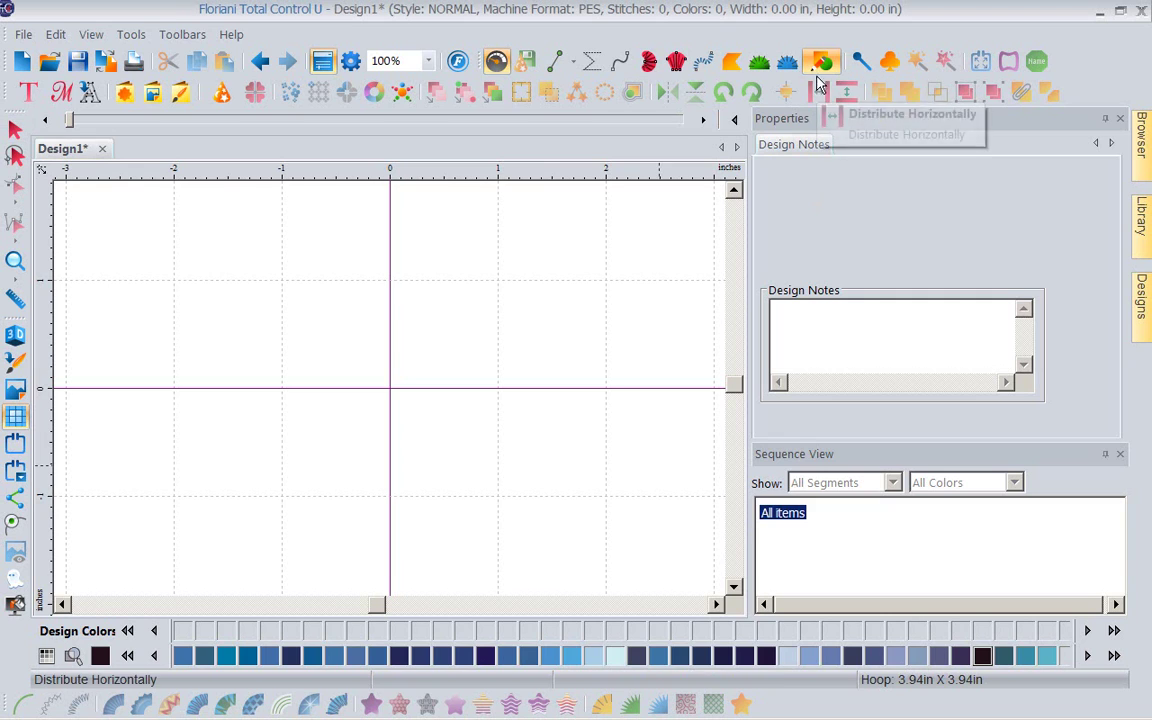
click(820, 64)
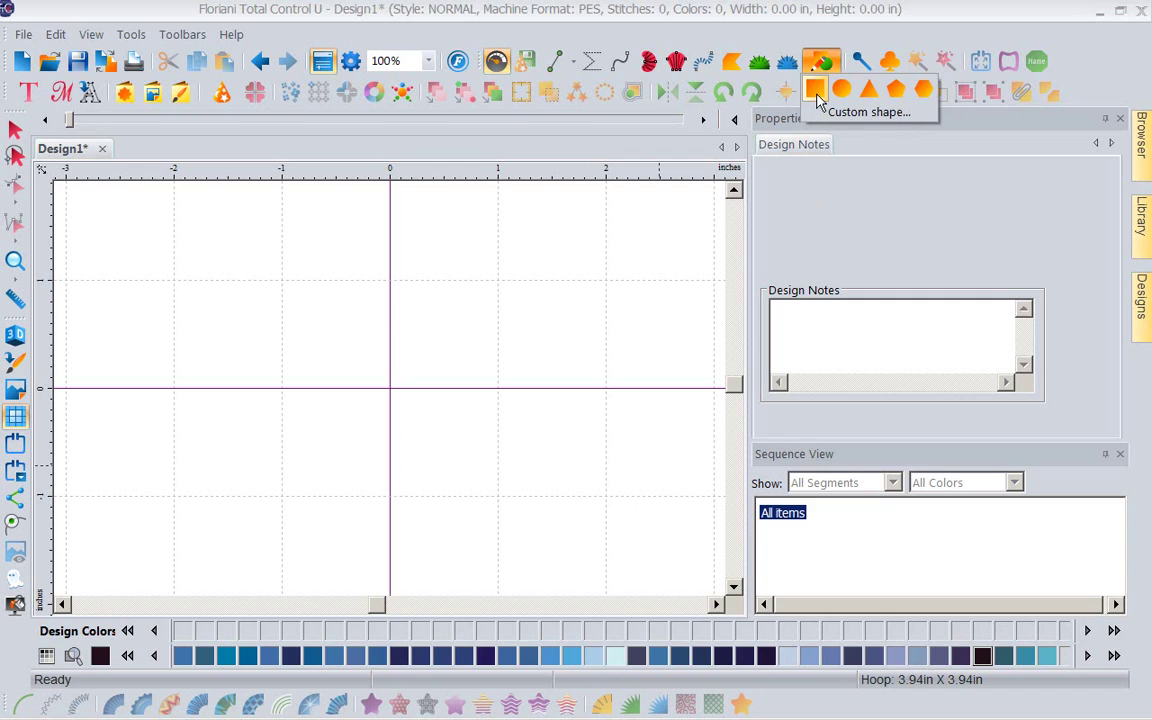
click(820, 90)
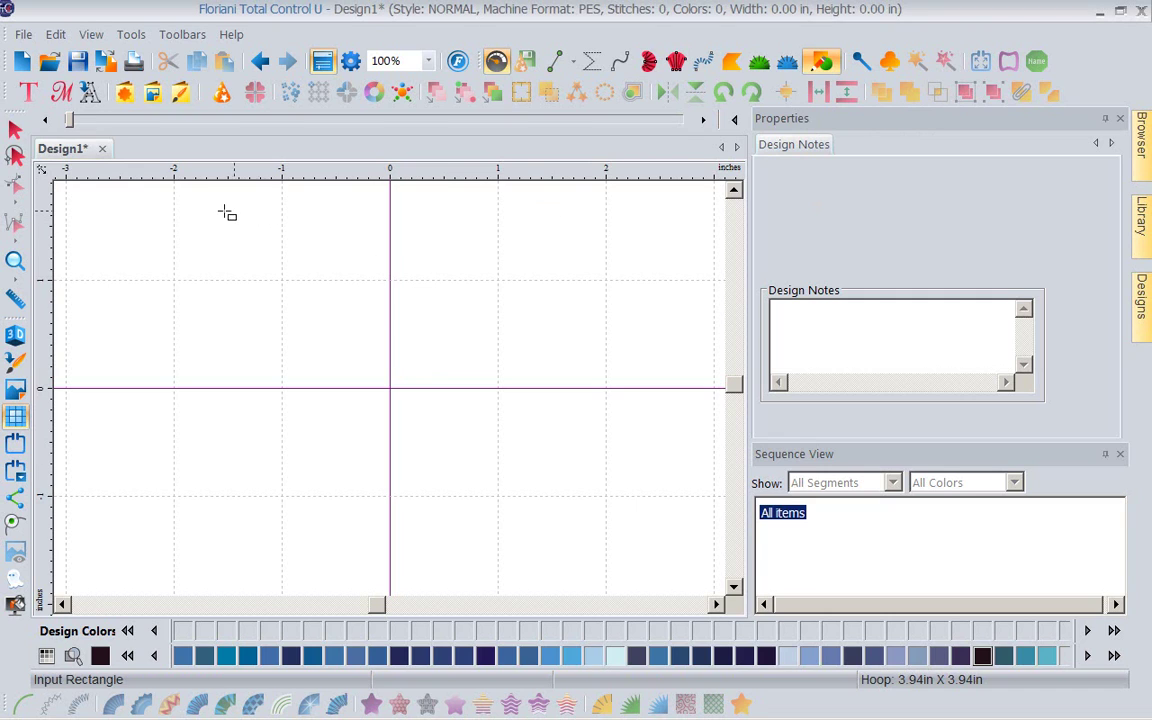
drag(212, 207, 637, 550)
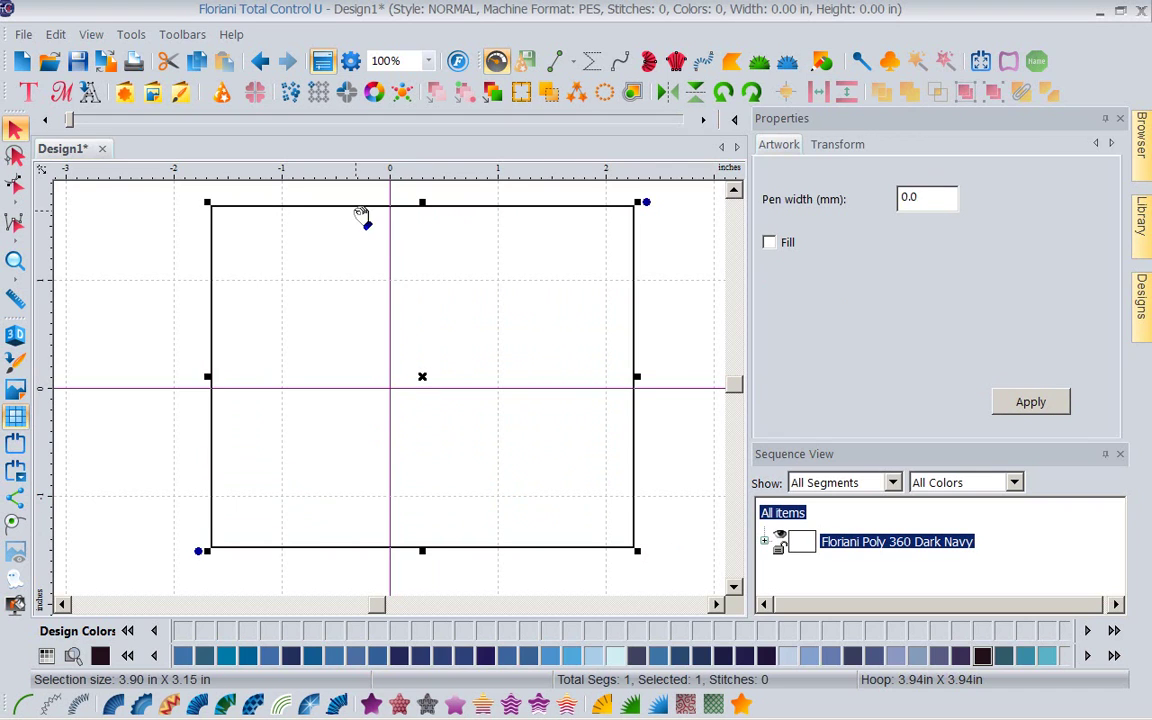
click(836, 146)
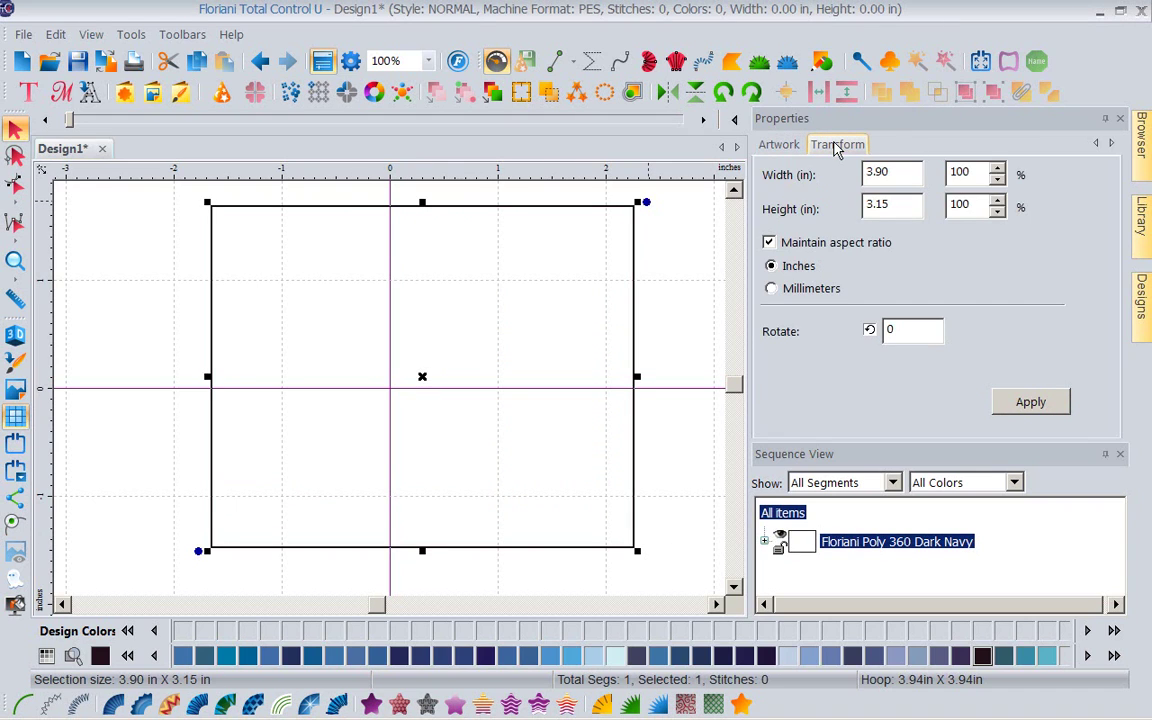
Unlock the aspect ratio and resize the rectangle to 6.5 in wide by 10 in high
click(770, 244)
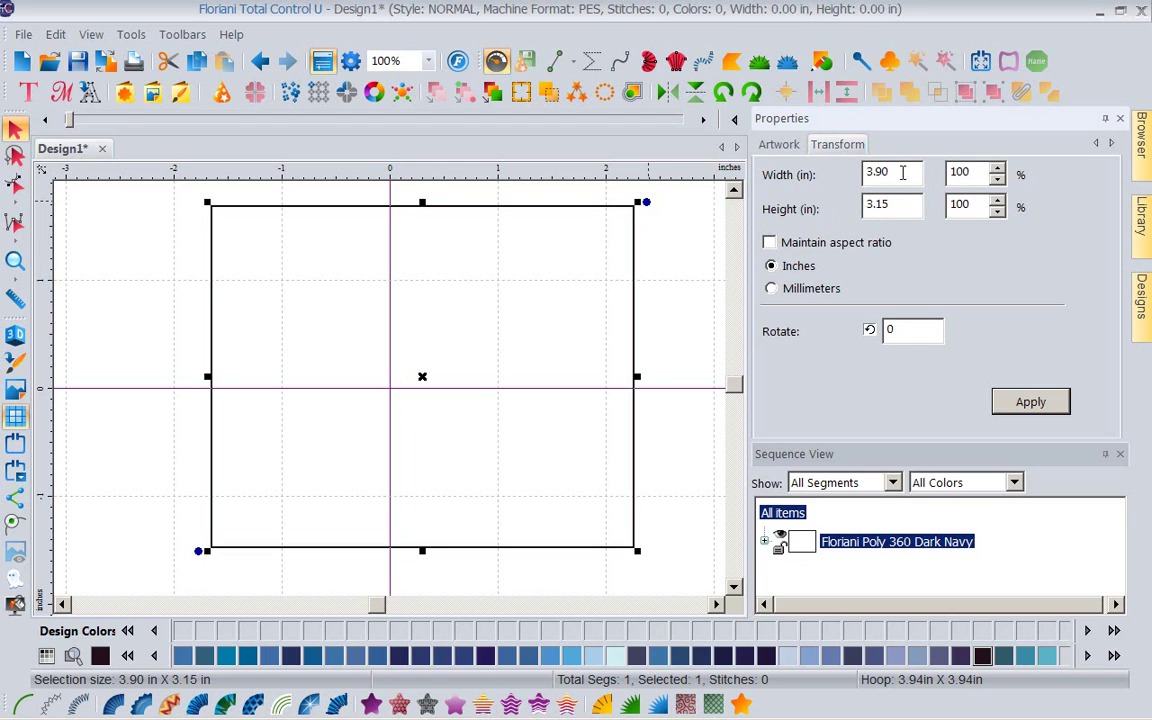
drag(900, 172, 828, 174)
text(6.5)
drag(875, 204, 853, 205)
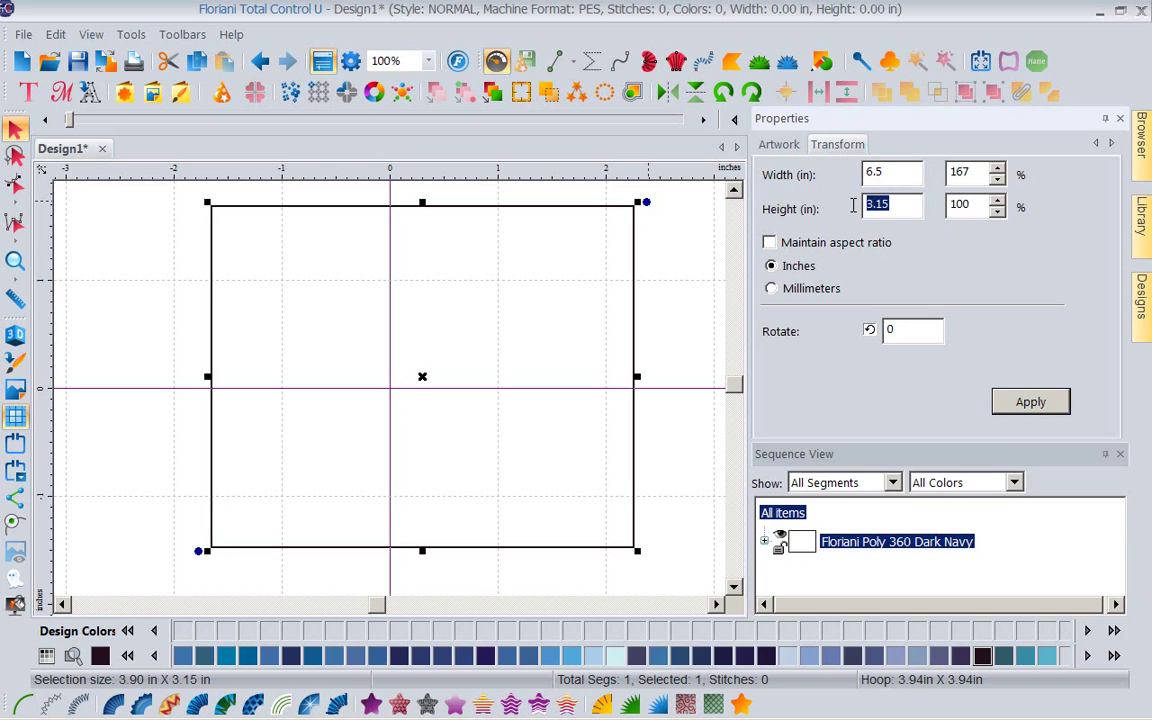
text(10)
click(1030, 403)
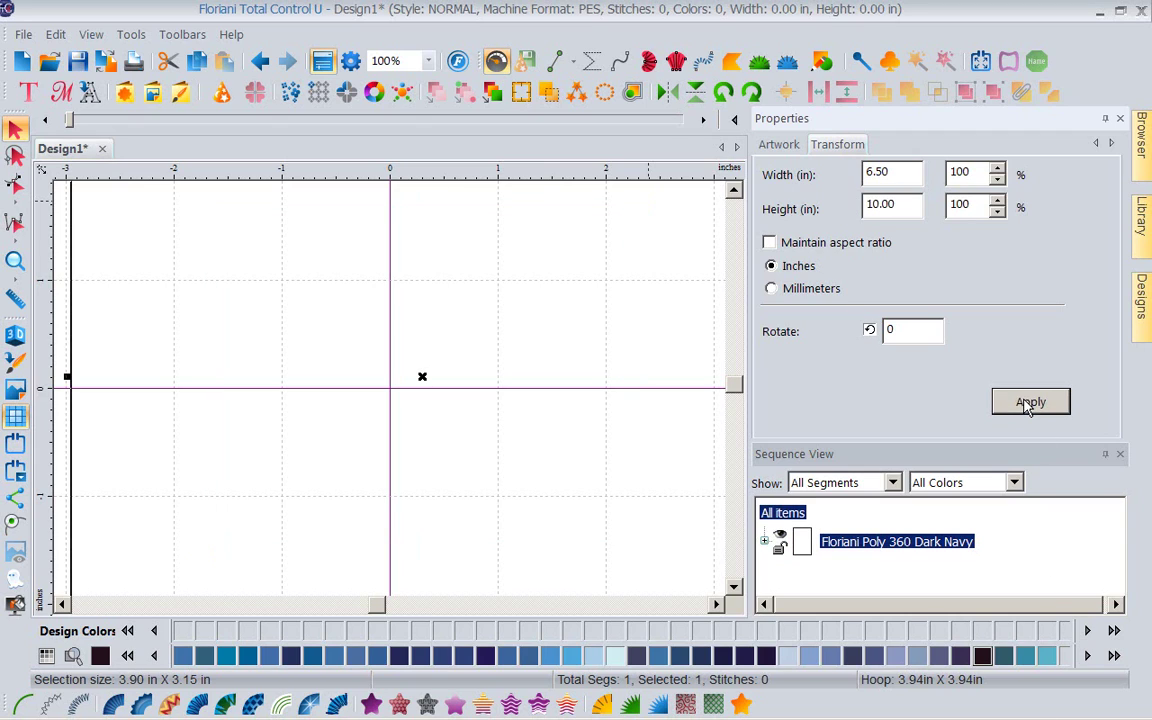
Zoom To Fit on the 6.5 x 10 in rectangle and centre it on the origin
click(430, 62)
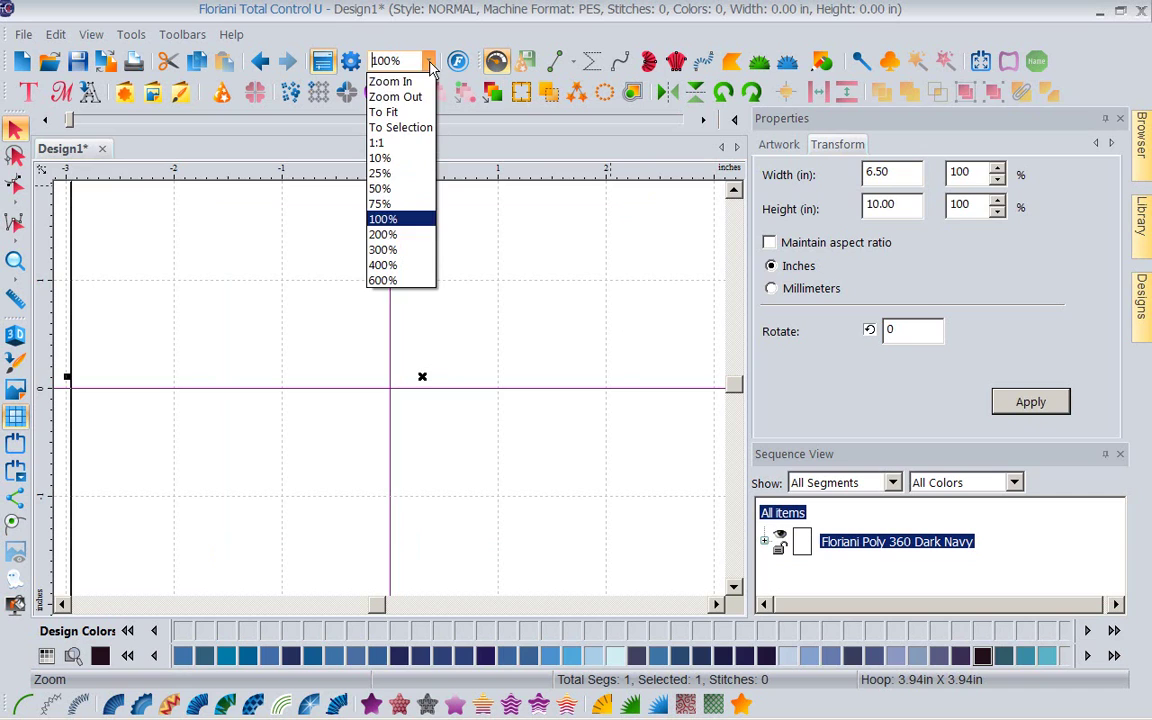
click(390, 111)
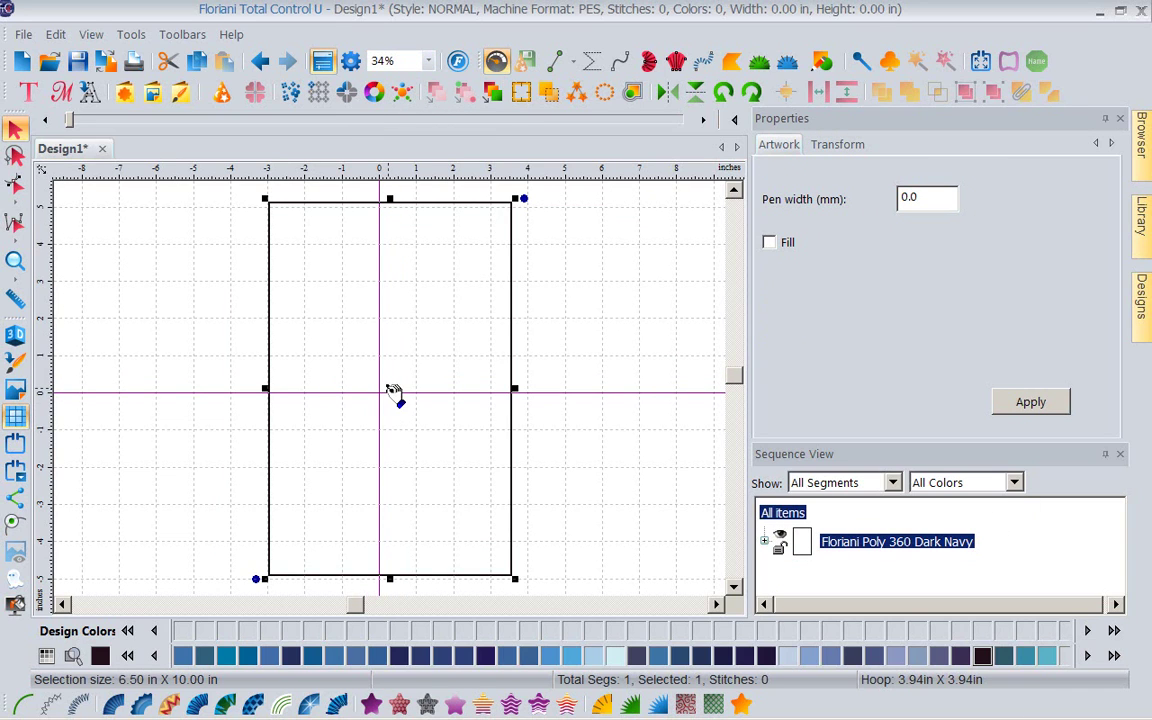
drag(394, 391, 385, 394)
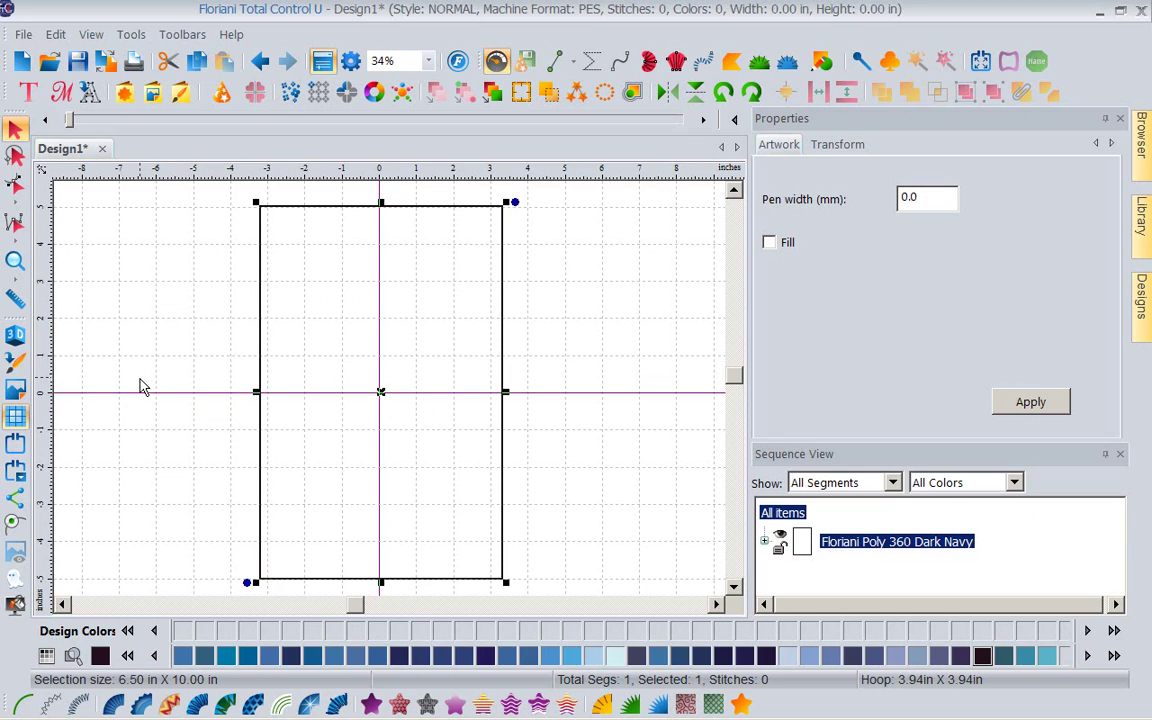
Convert the rectangle outline to a motif run using motif 263 with 2.0 run spacing
click(50, 705)
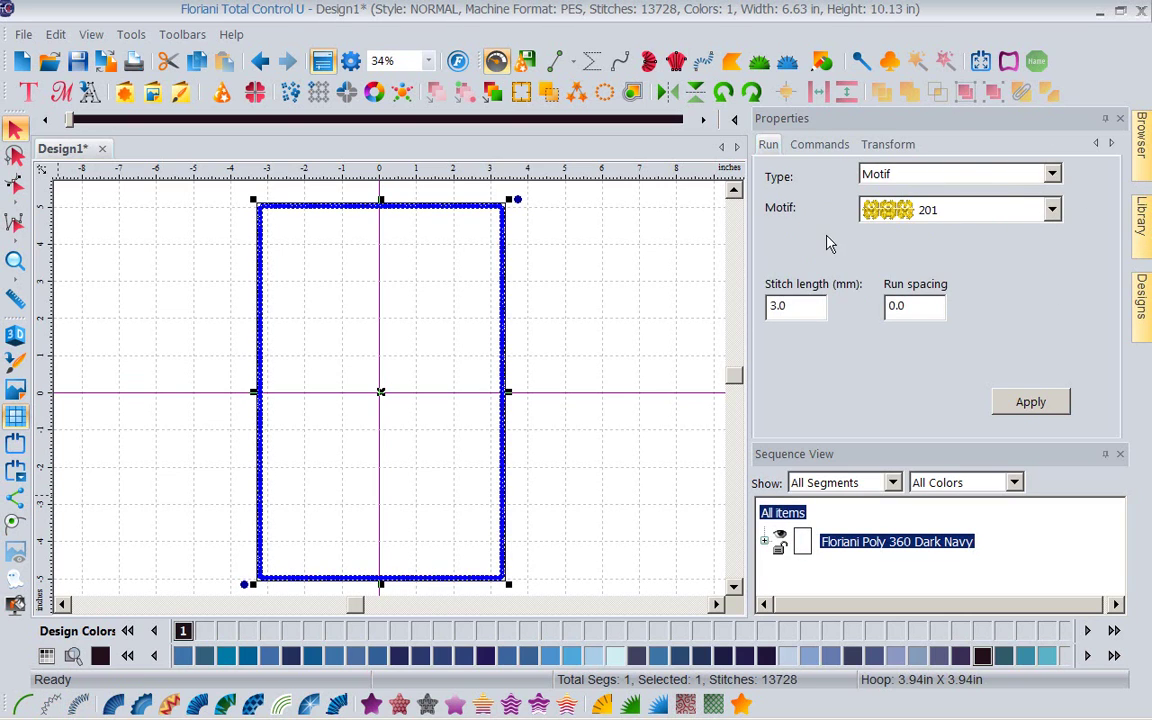
click(1053, 210)
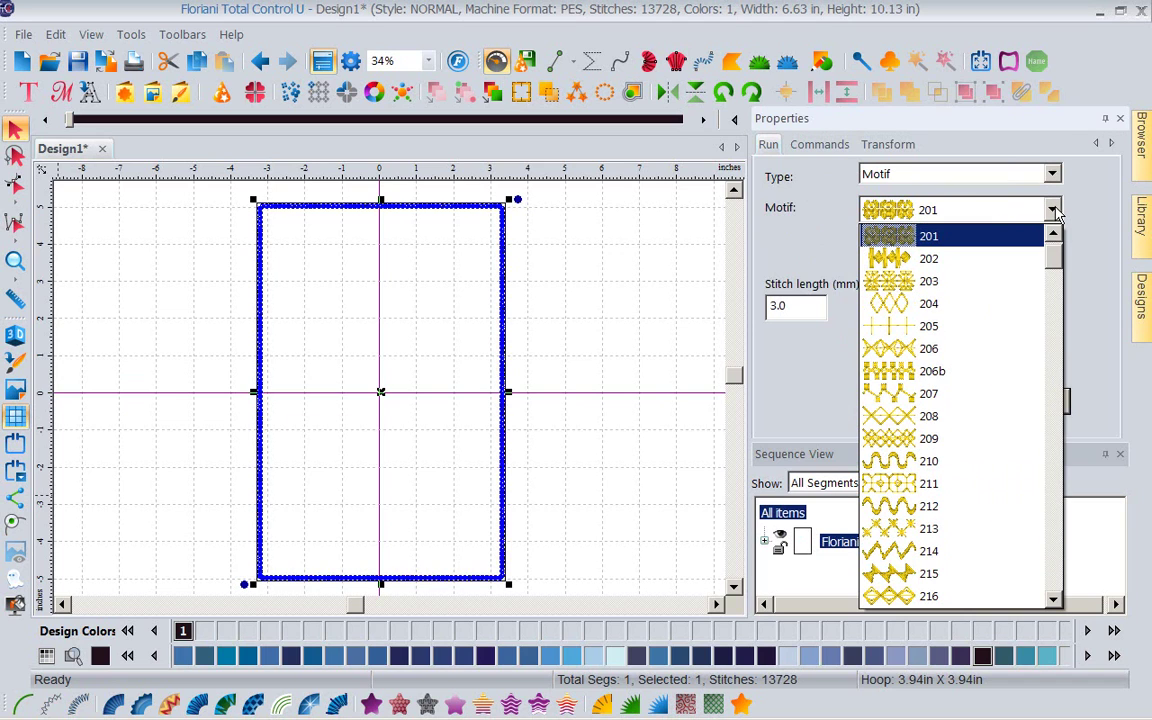
drag(1053, 256, 1049, 334)
scroll(1049, 366, down, 1)
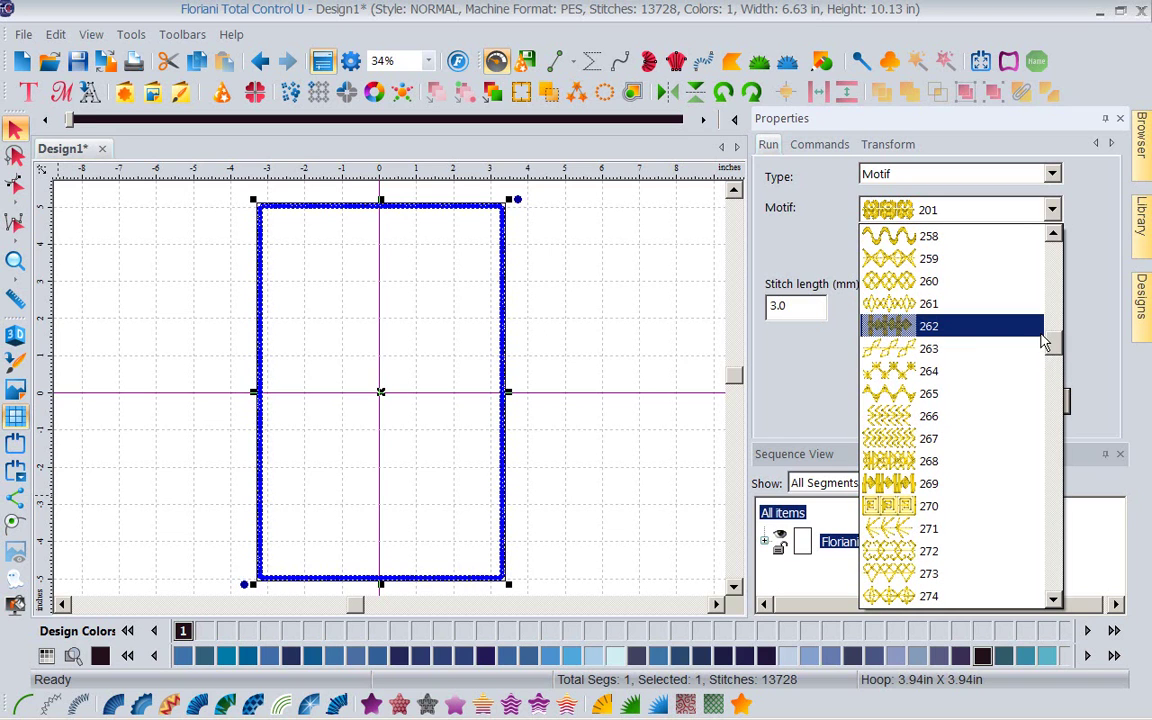
click(913, 358)
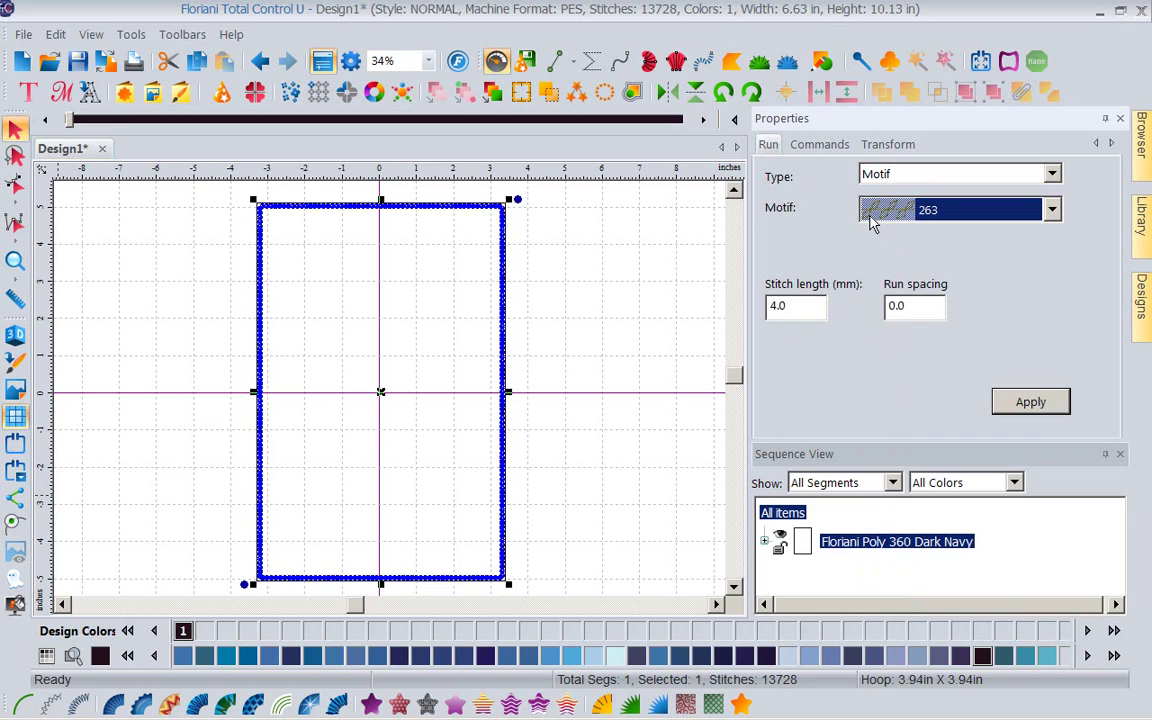
click(905, 309)
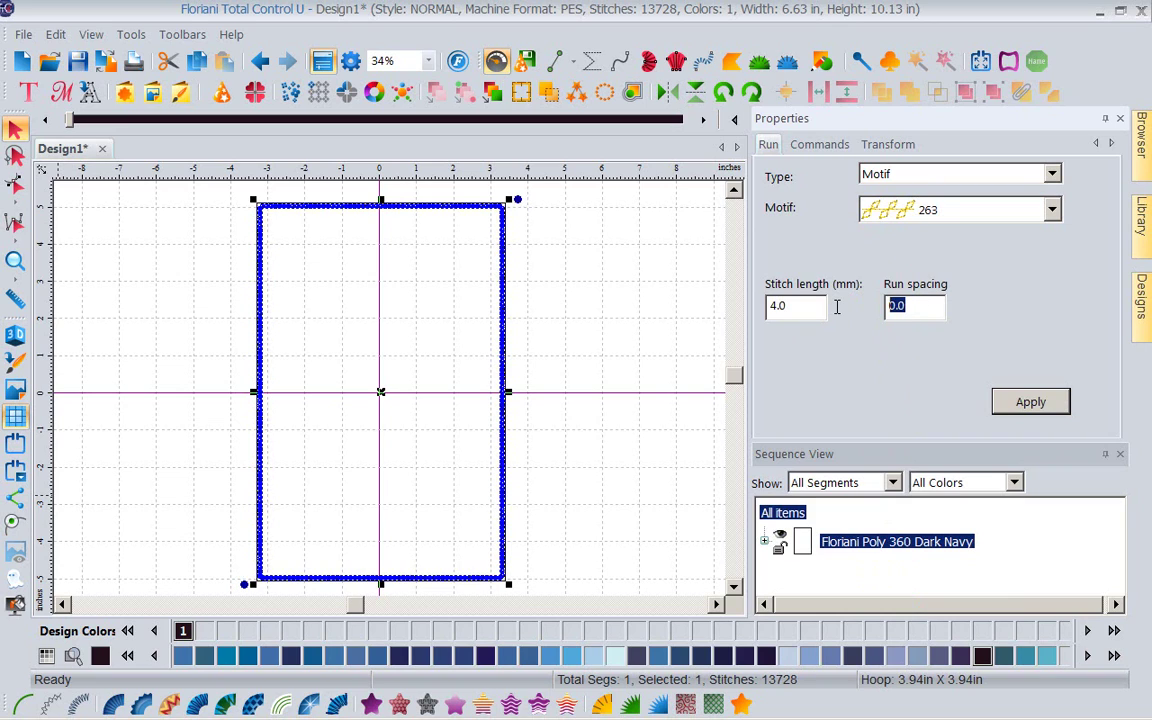
text(2)
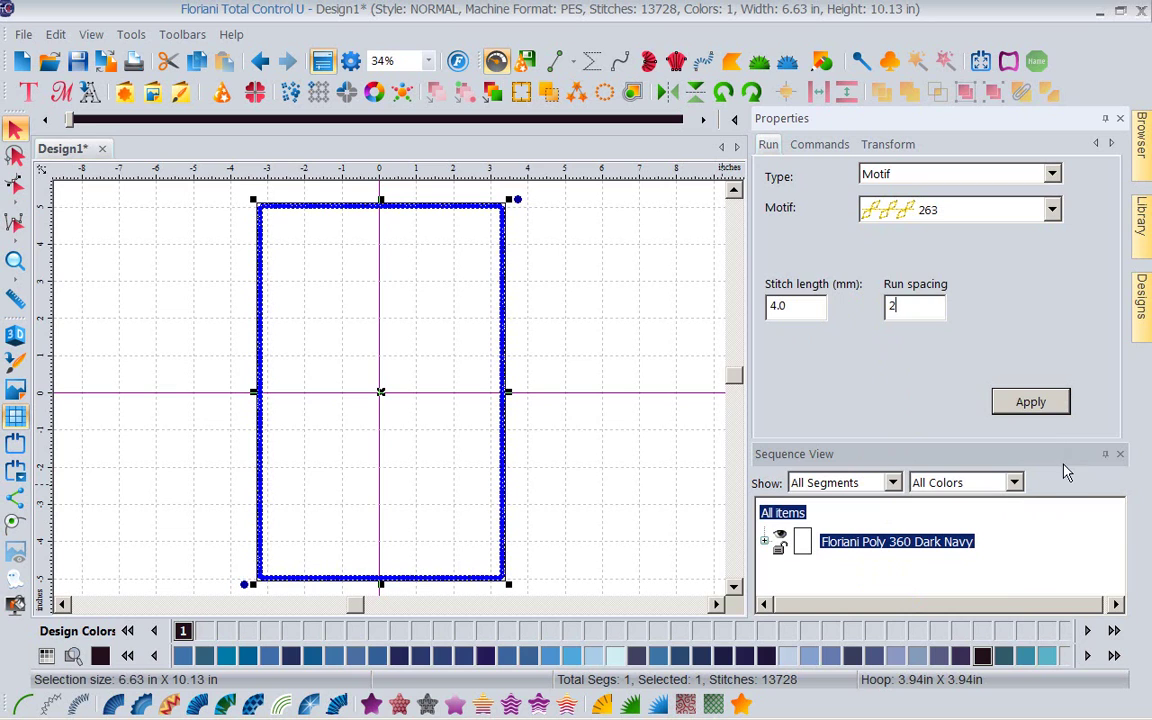
click(1020, 401)
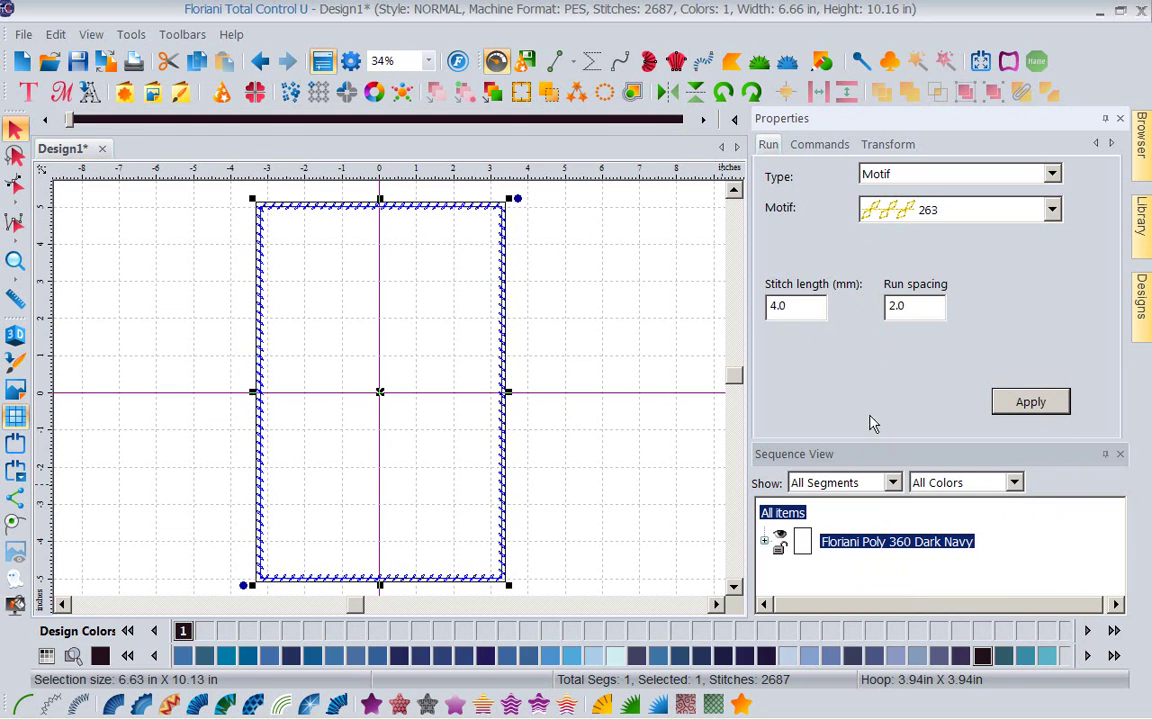
click(545, 258)
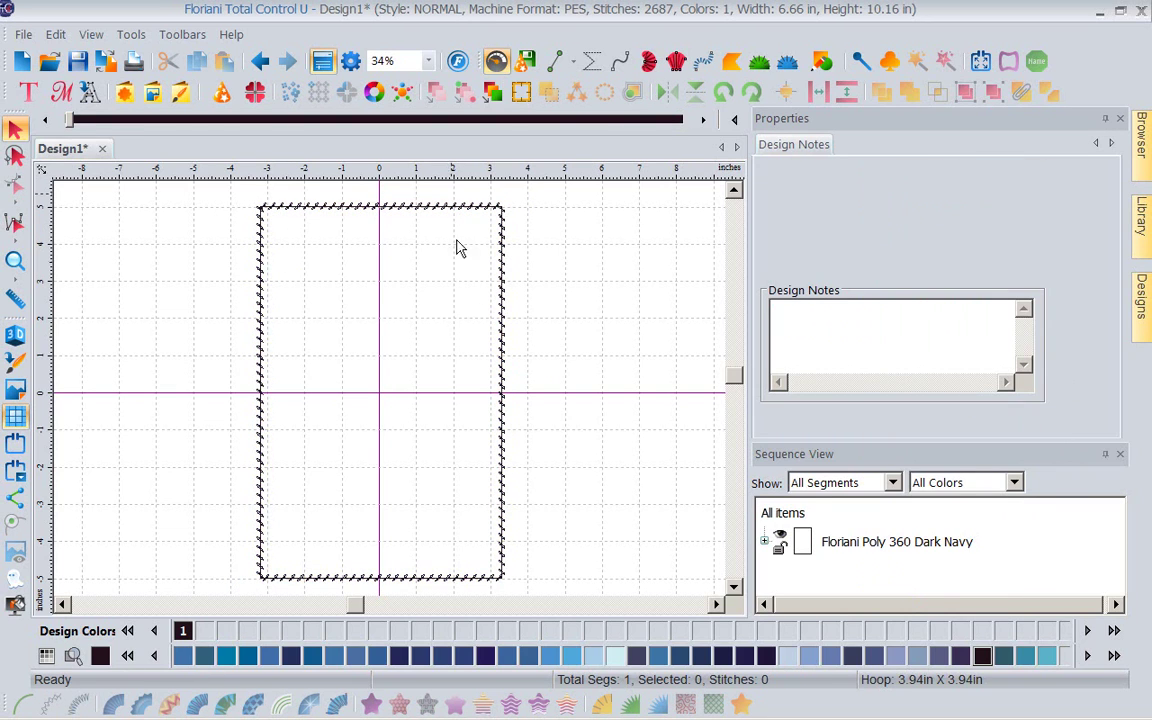
click(362, 208)
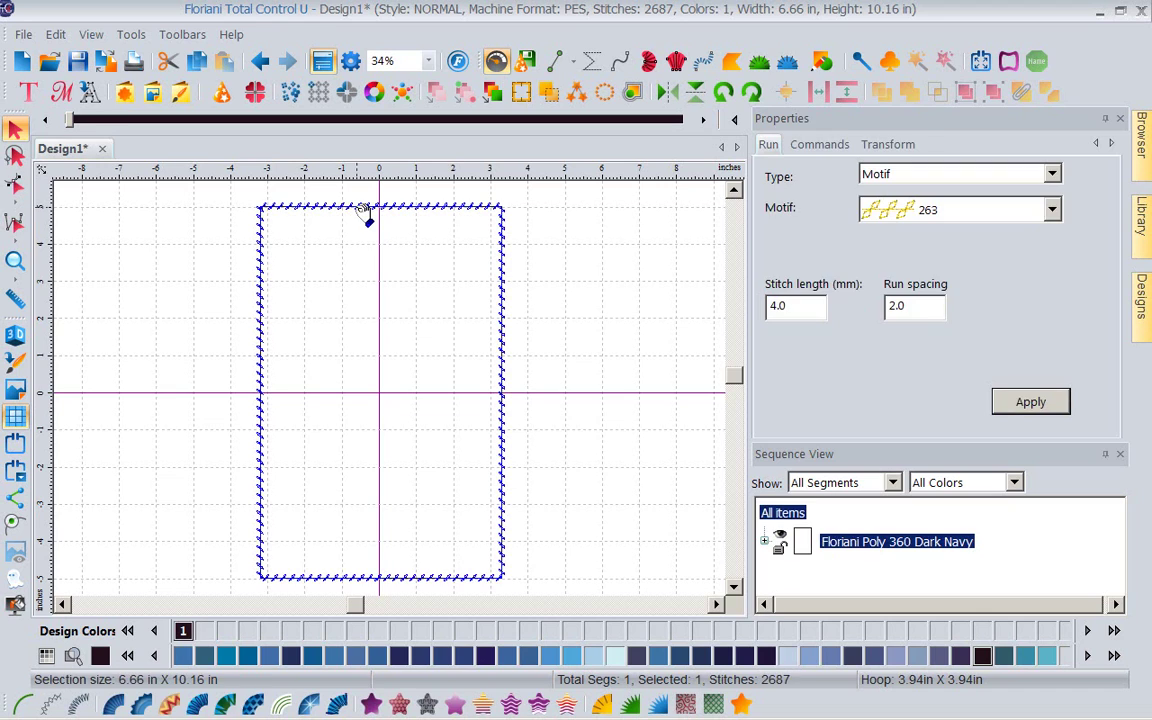
Shift the border left and page through the thread palette colours
drag(365, 212, 293, 208)
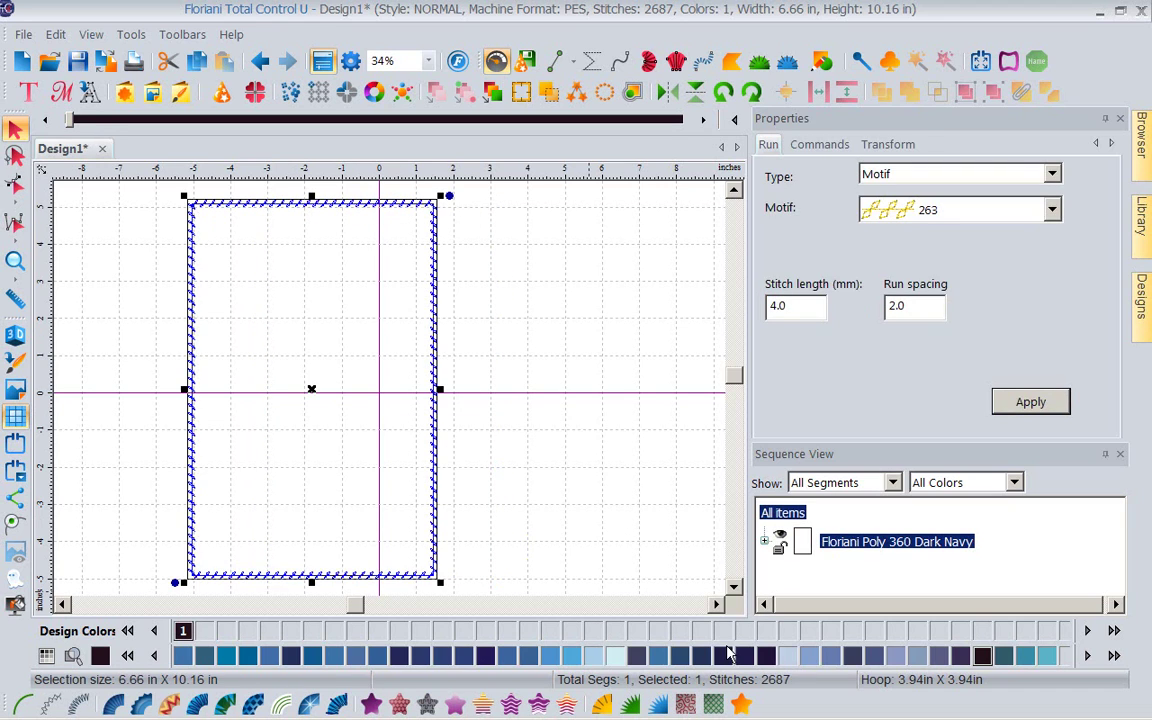
click(127, 656)
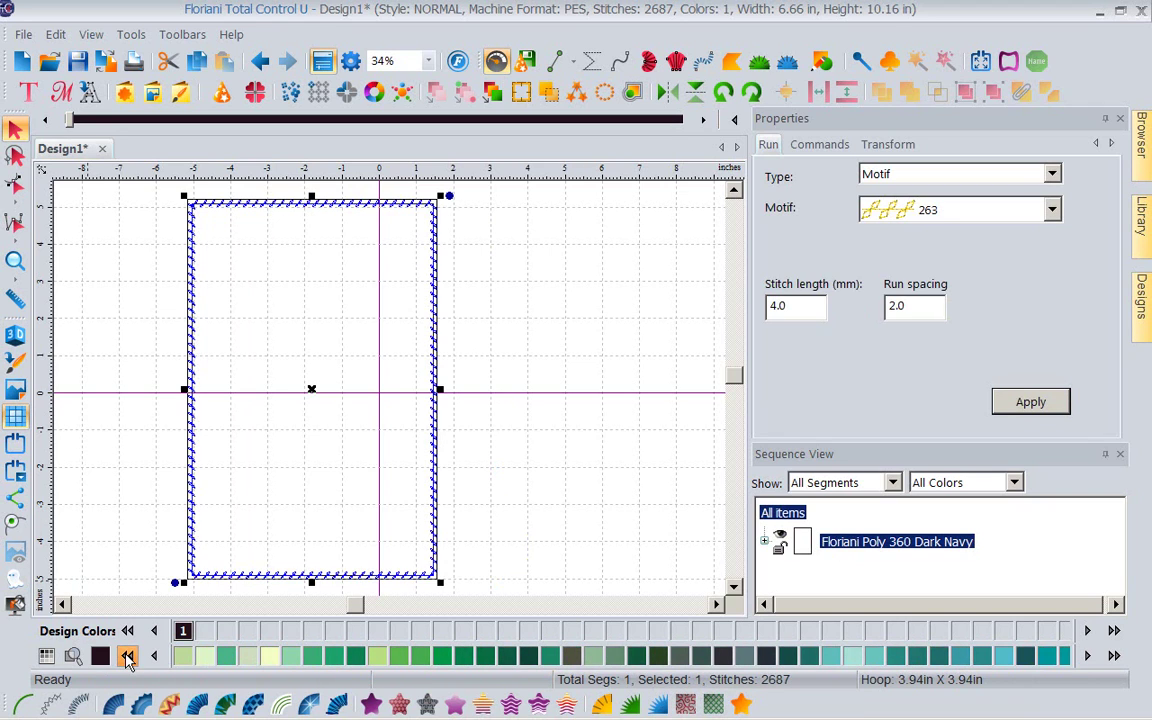
click(127, 656)
click(127, 656)
click(127, 656)
click(127, 656)
click(127, 656)
click(127, 656)
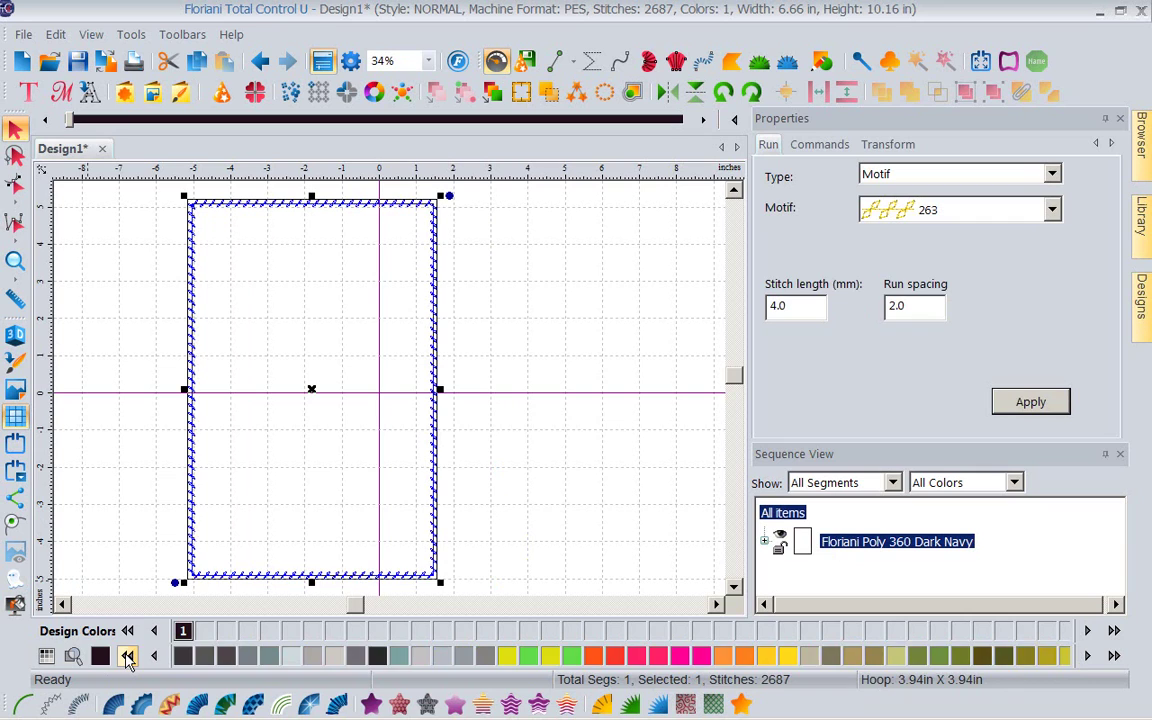
click(127, 656)
click(127, 656)
click(127, 656)
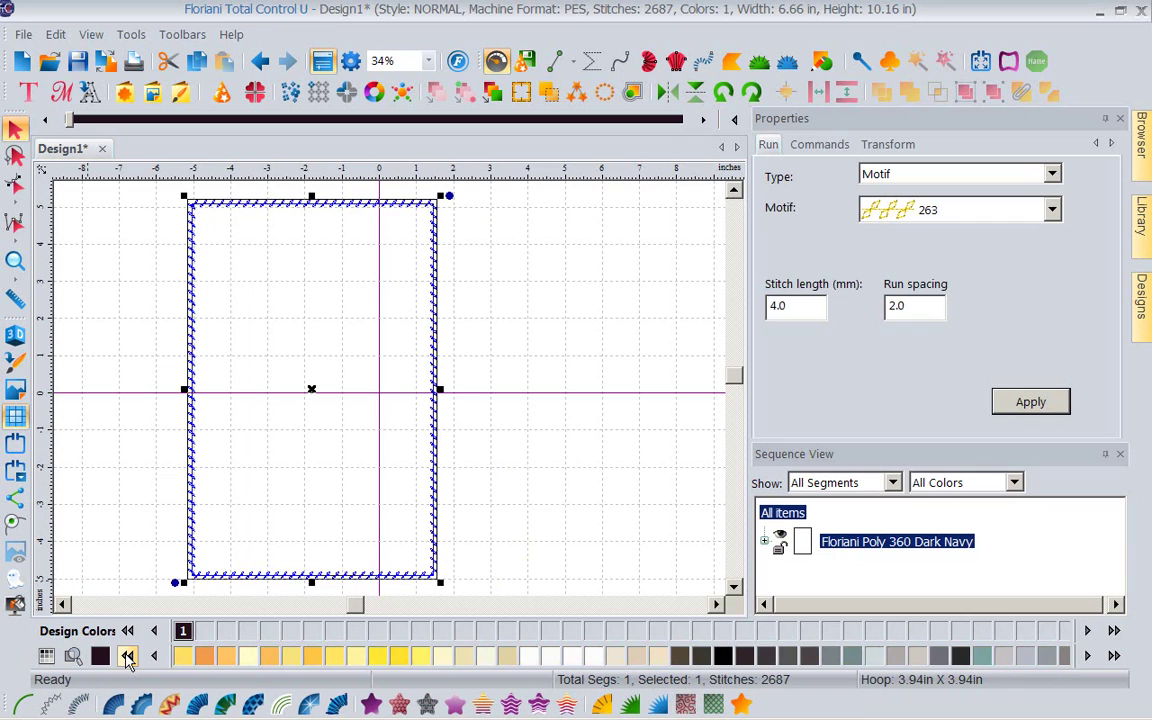
Find thread 192, apply Floriani Poly 192 Deep Rust to the border, and recentre it
click(73, 655)
text(192)
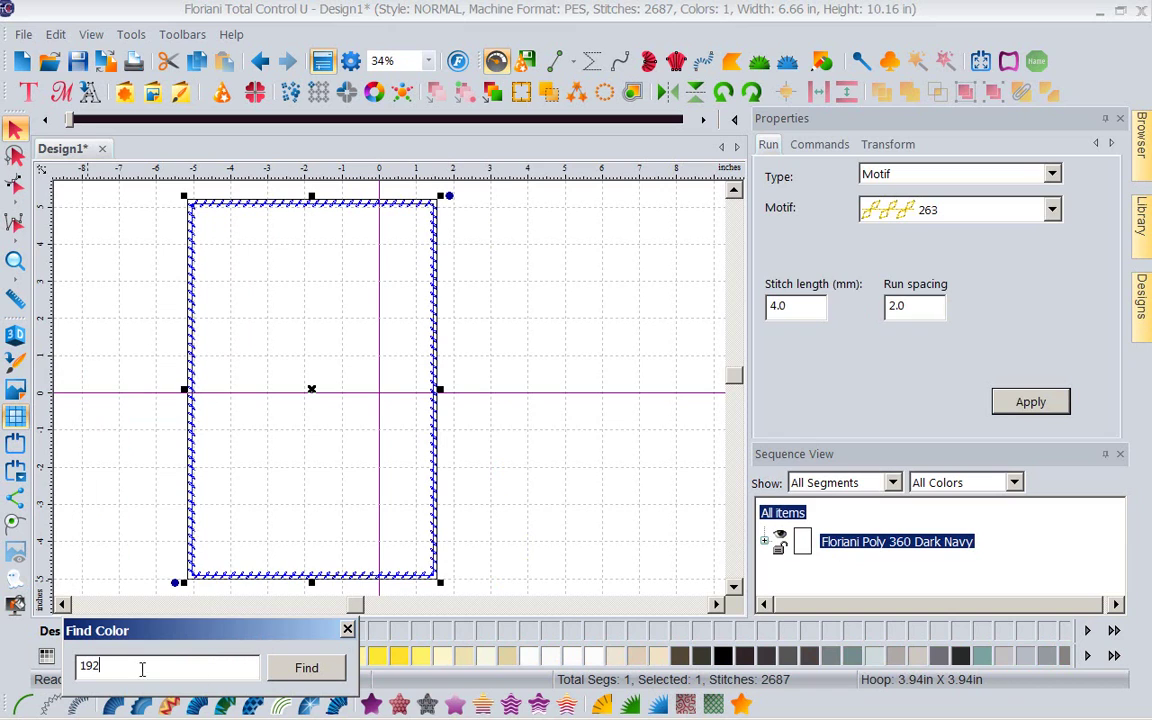
click(310, 670)
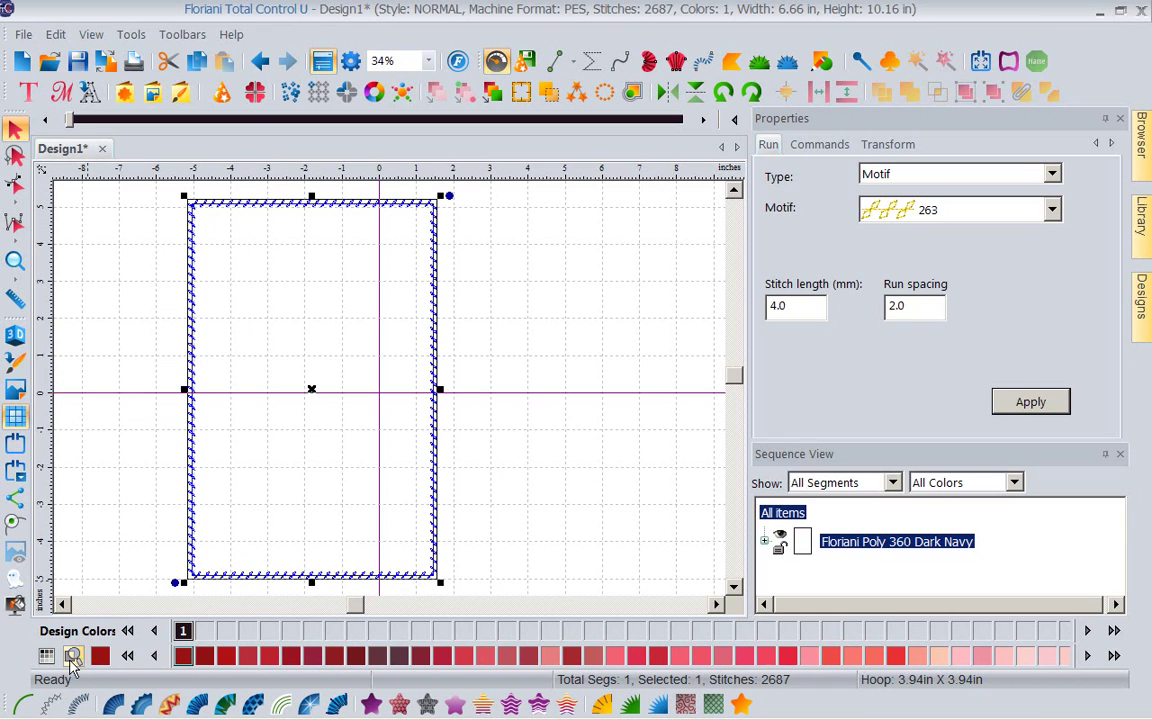
click(183, 656)
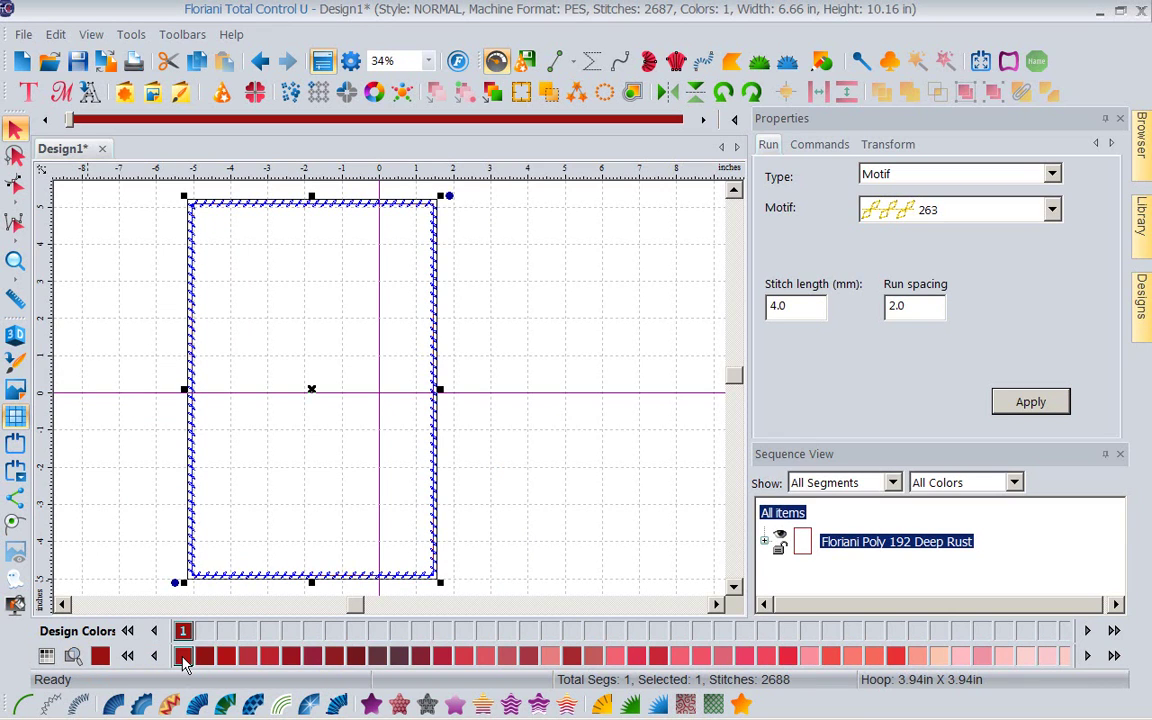
drag(314, 392, 379, 393)
click(612, 397)
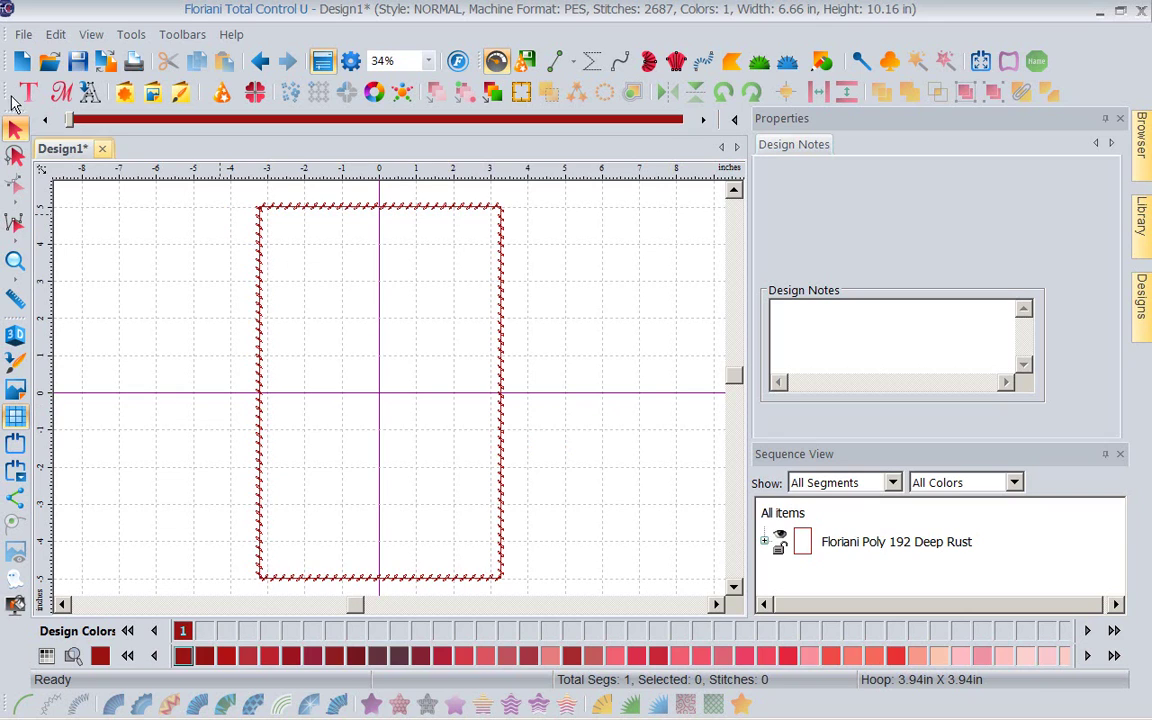
Insert the Apple 002 custom shape and move it up near the top of the border
click(124, 94)
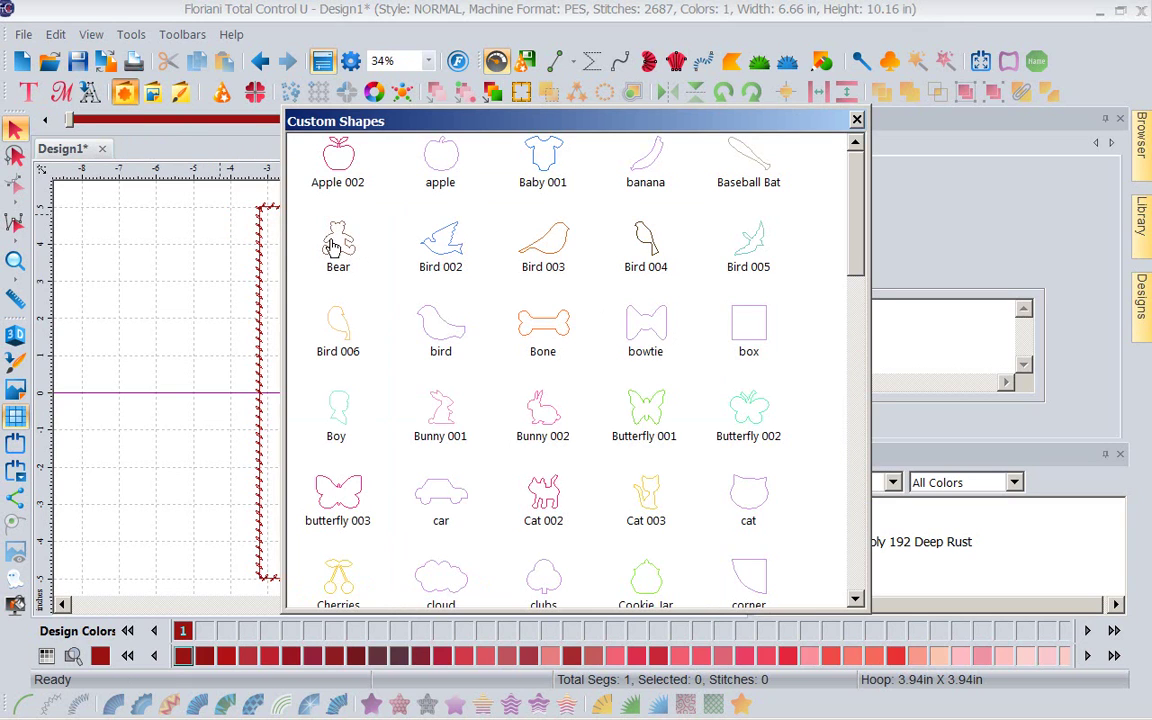
click(342, 165)
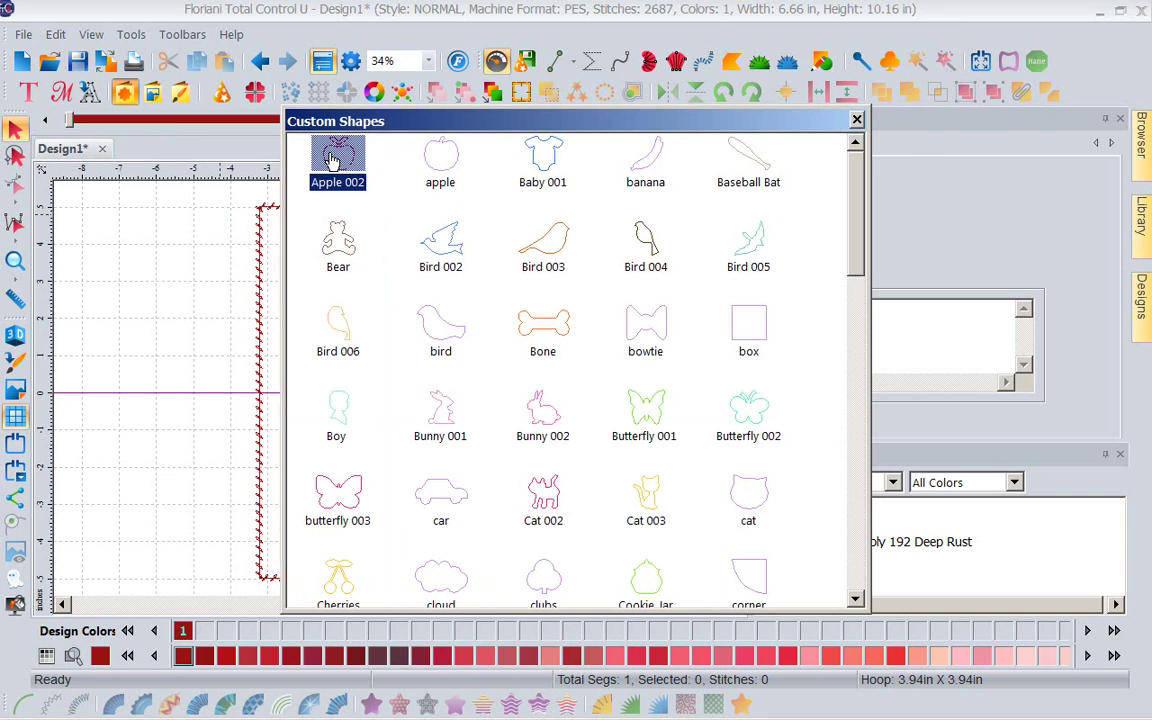
double_click(333, 163)
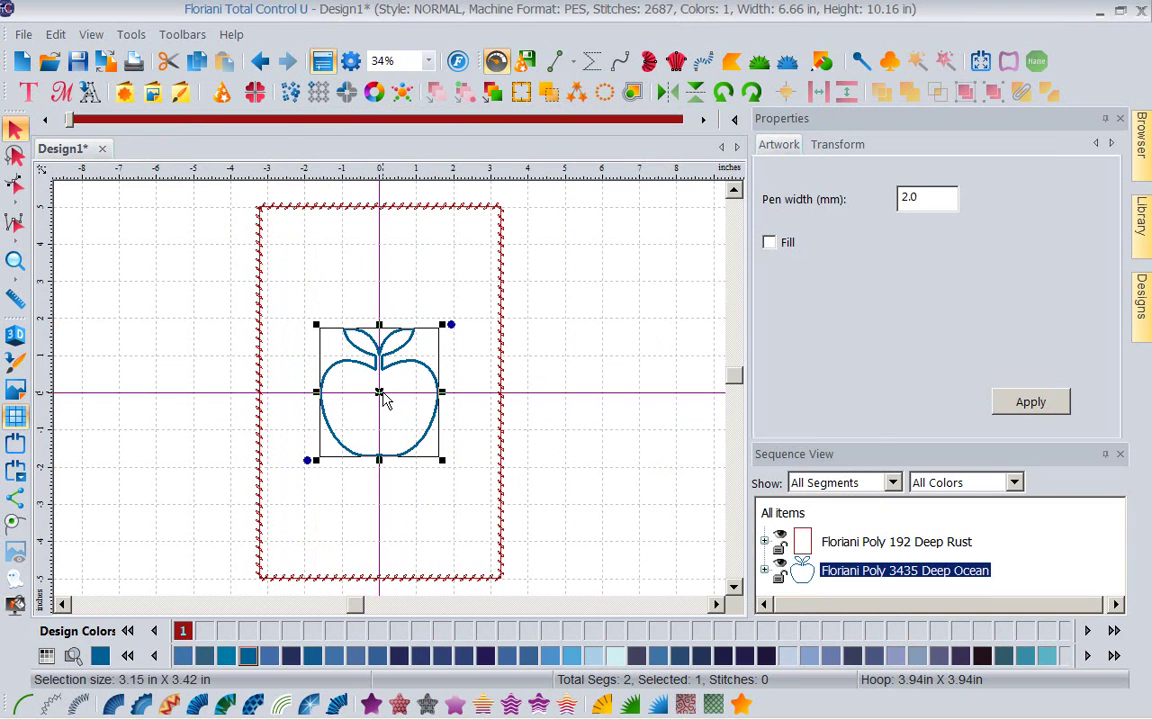
drag(385, 392, 386, 288)
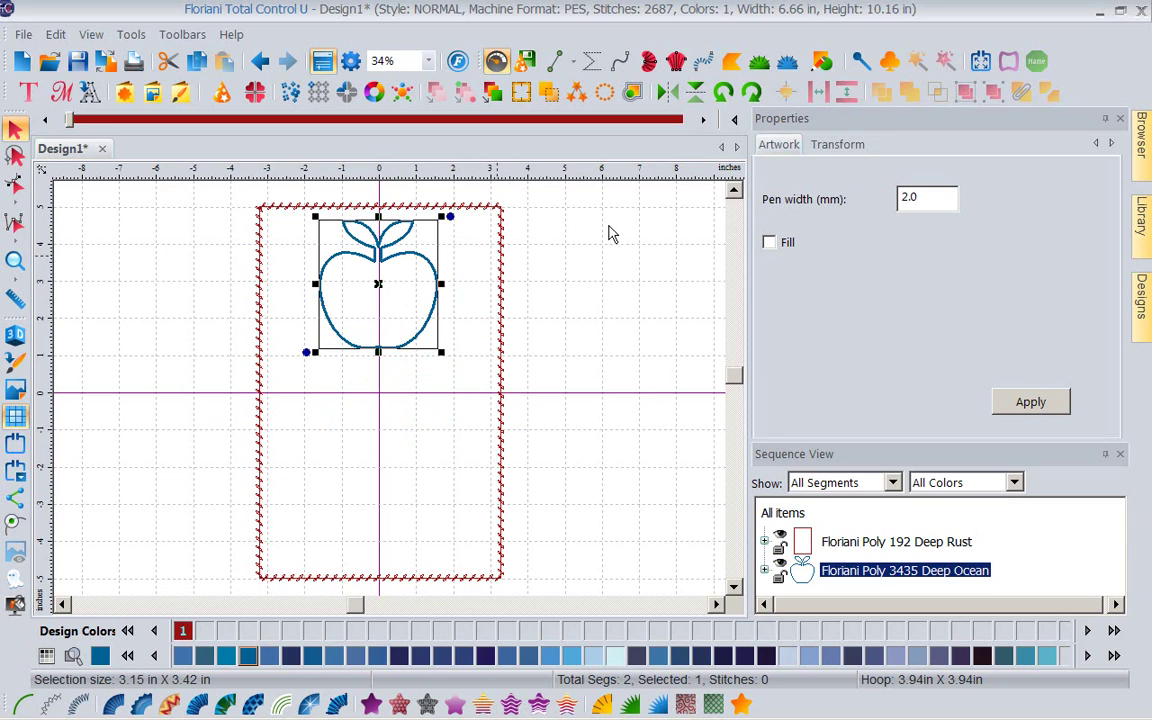
Resize the apple proportionally to 3 in high, giving 2.76 x 3.00 in
click(831, 146)
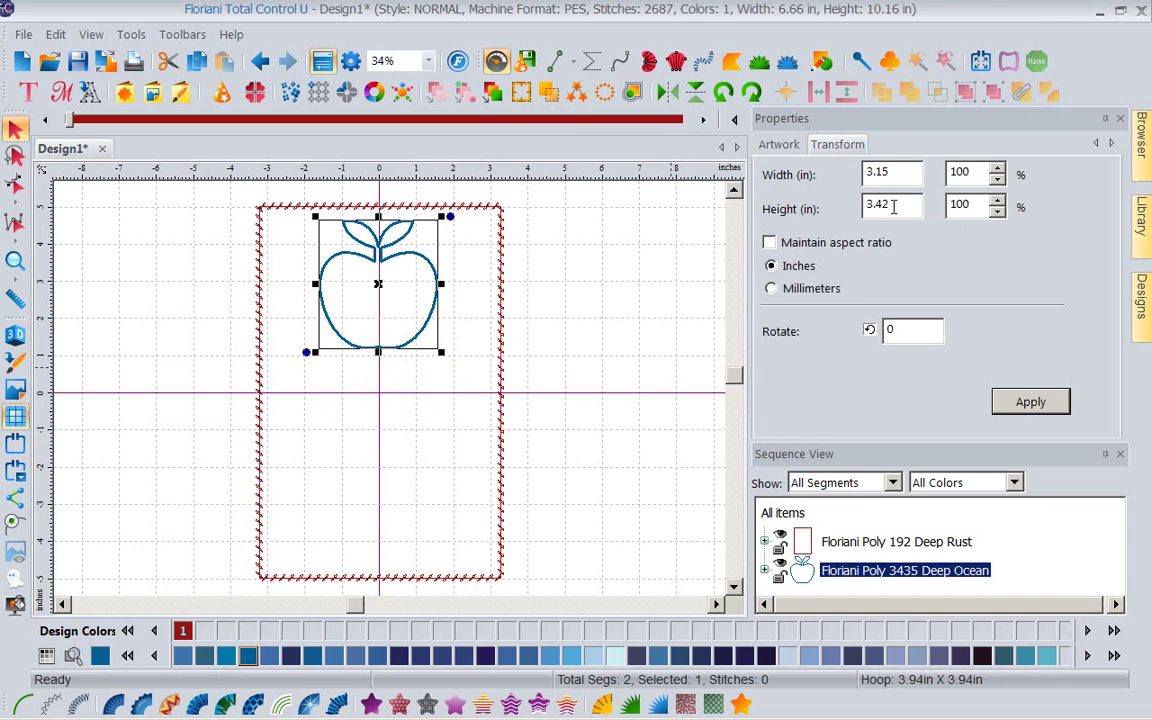
drag(896, 204, 775, 207)
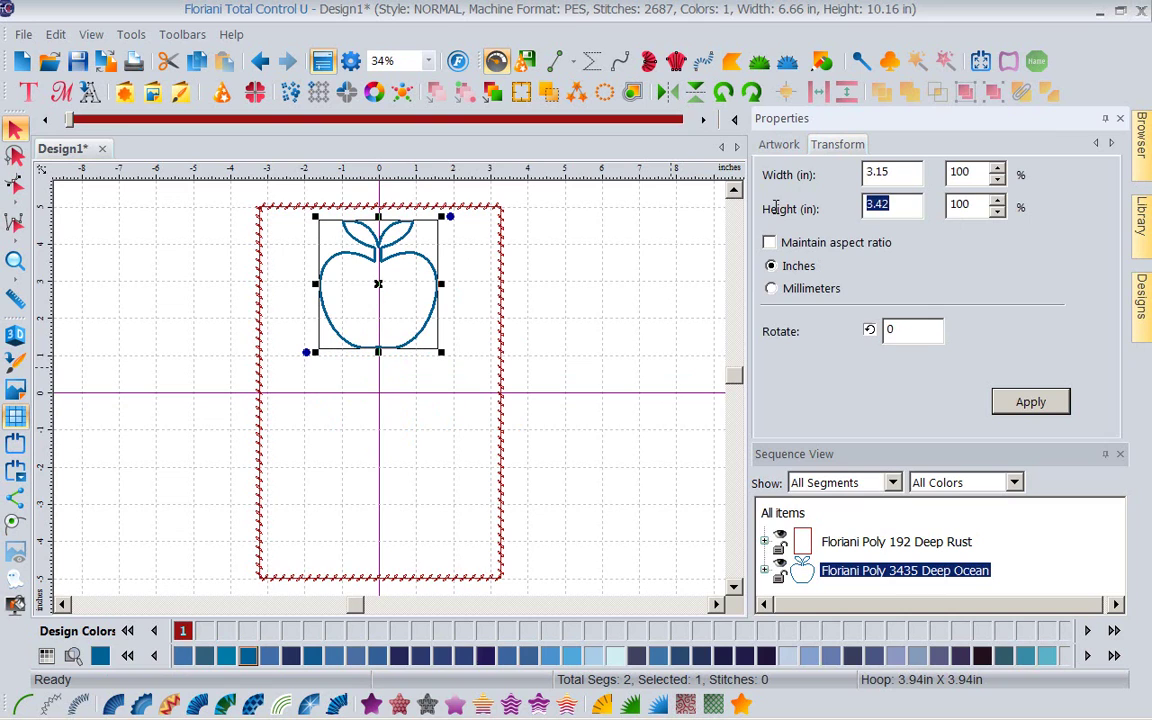
text(3)
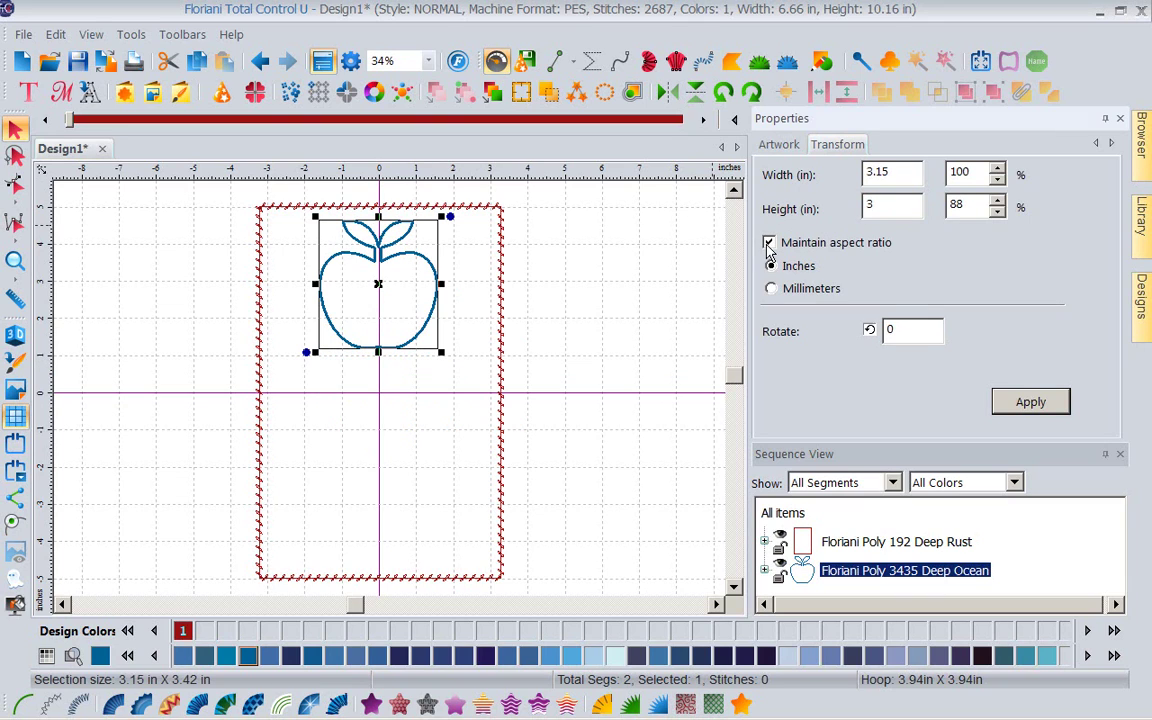
click(642, 265)
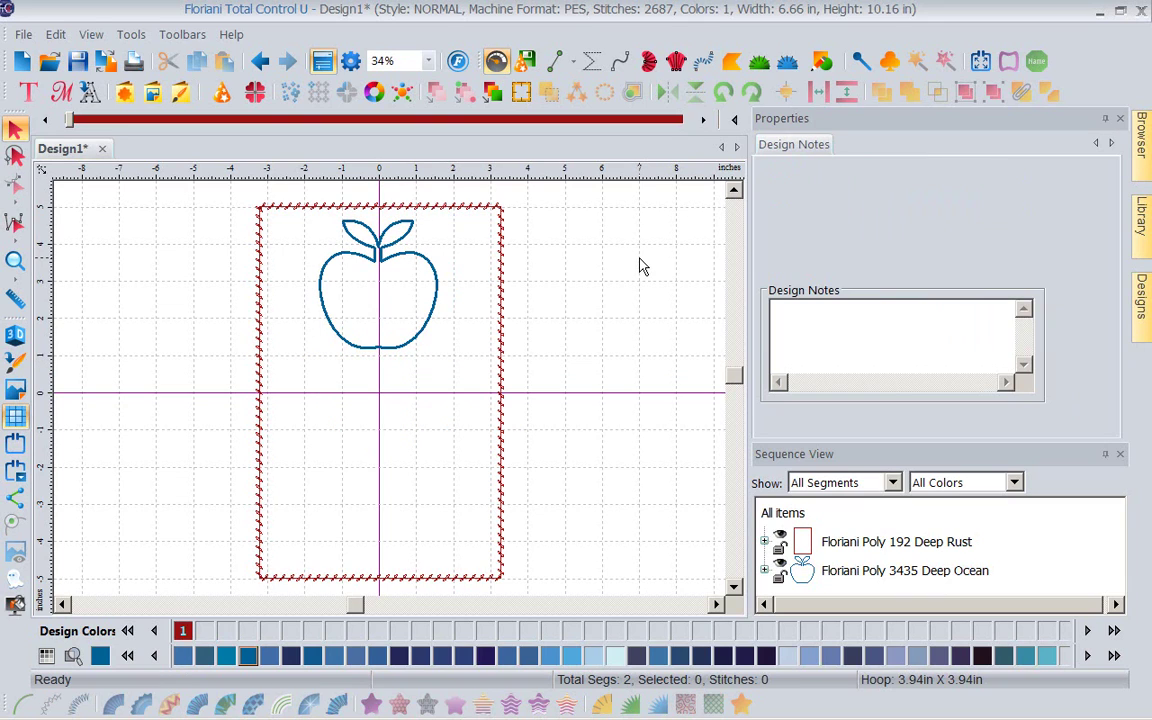
click(403, 353)
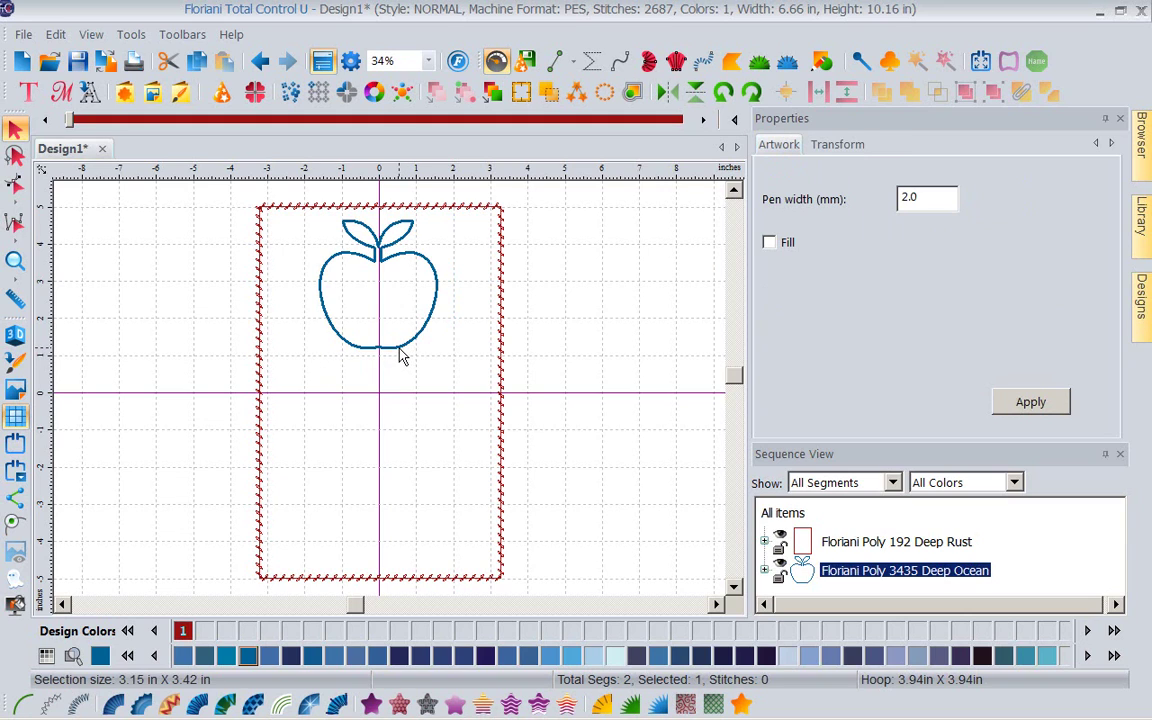
click(843, 145)
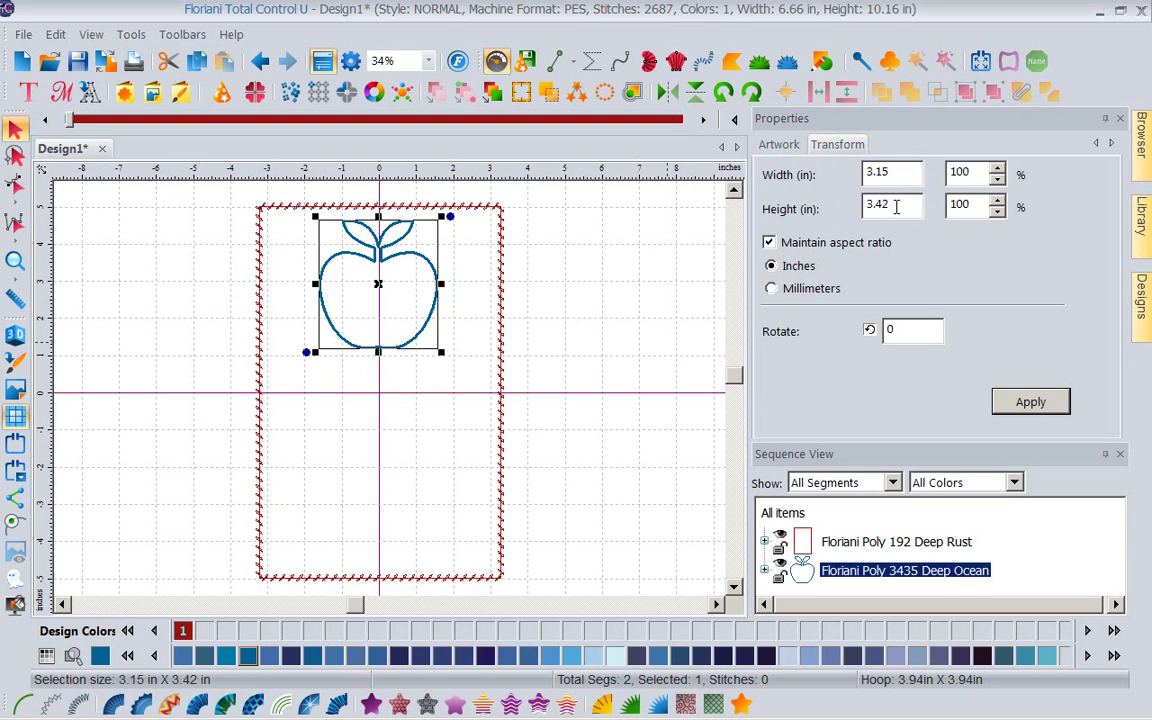
drag(896, 206, 830, 206)
text(3)
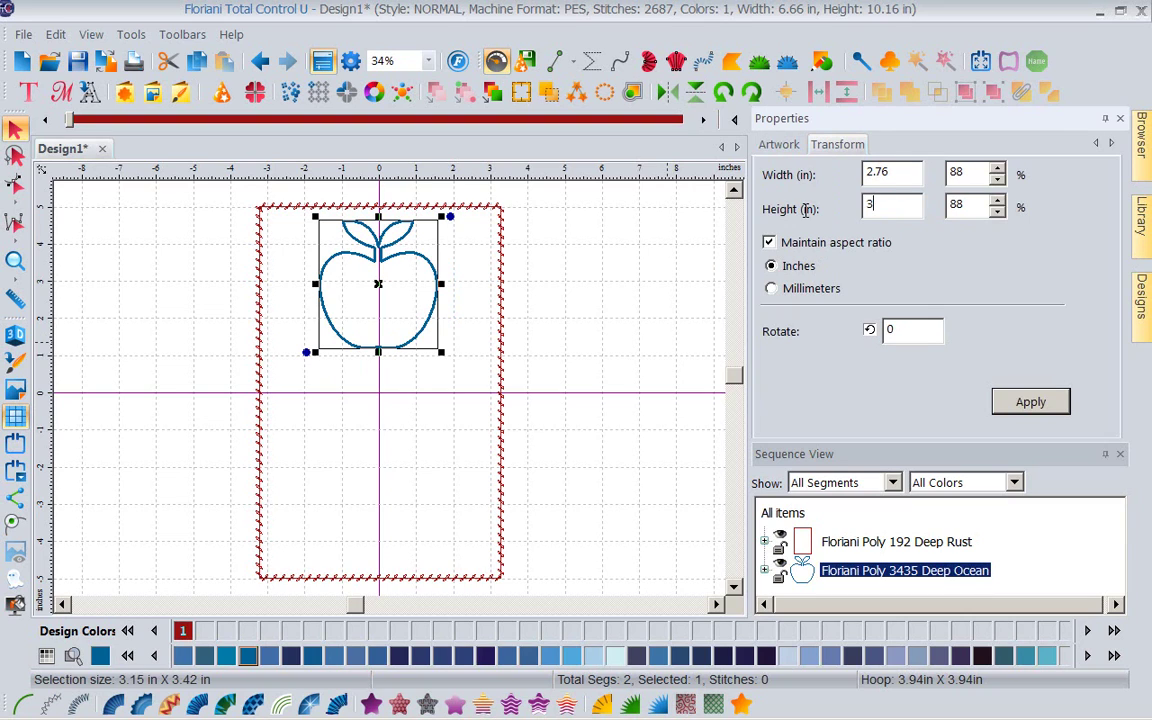
click(1140, 215)
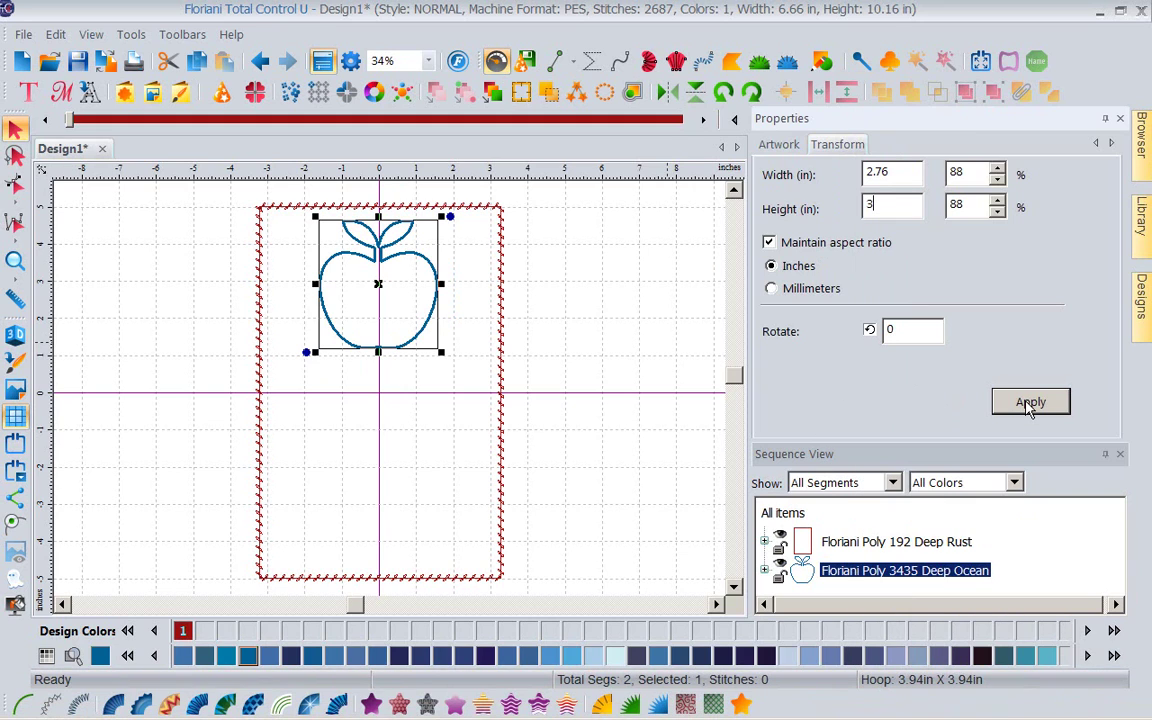
click(1030, 404)
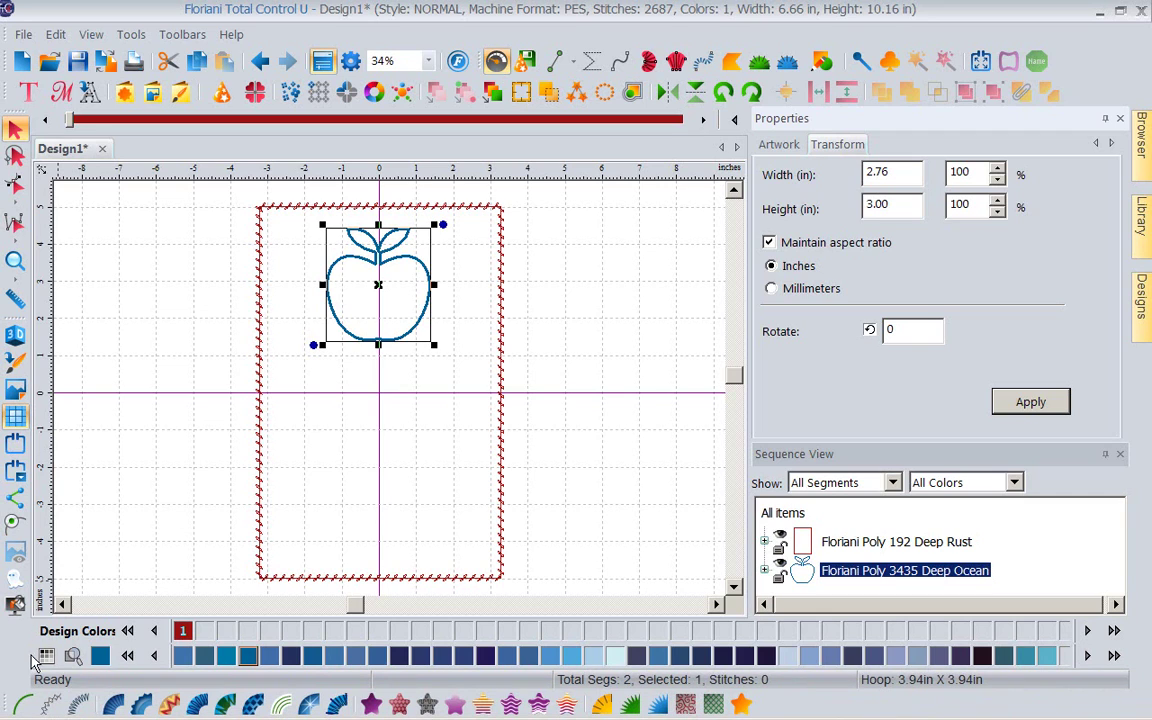
Make the apple outline a double run with a 3.0 mm stitch length
click(24, 705)
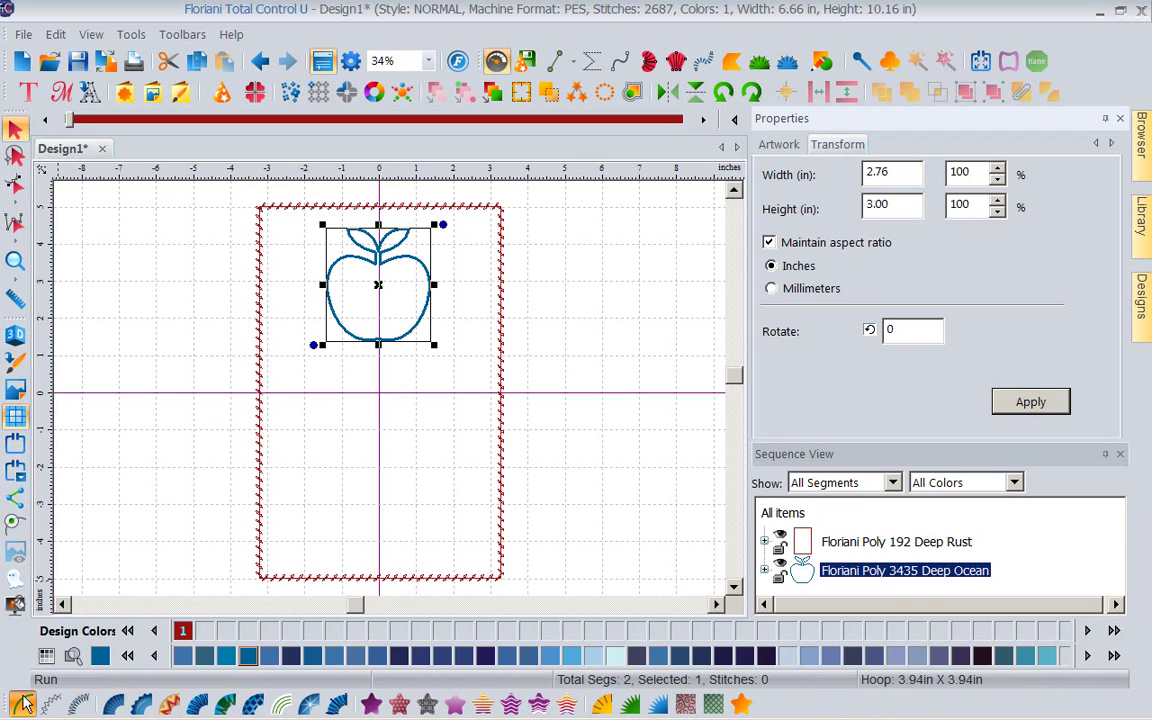
click(24, 705)
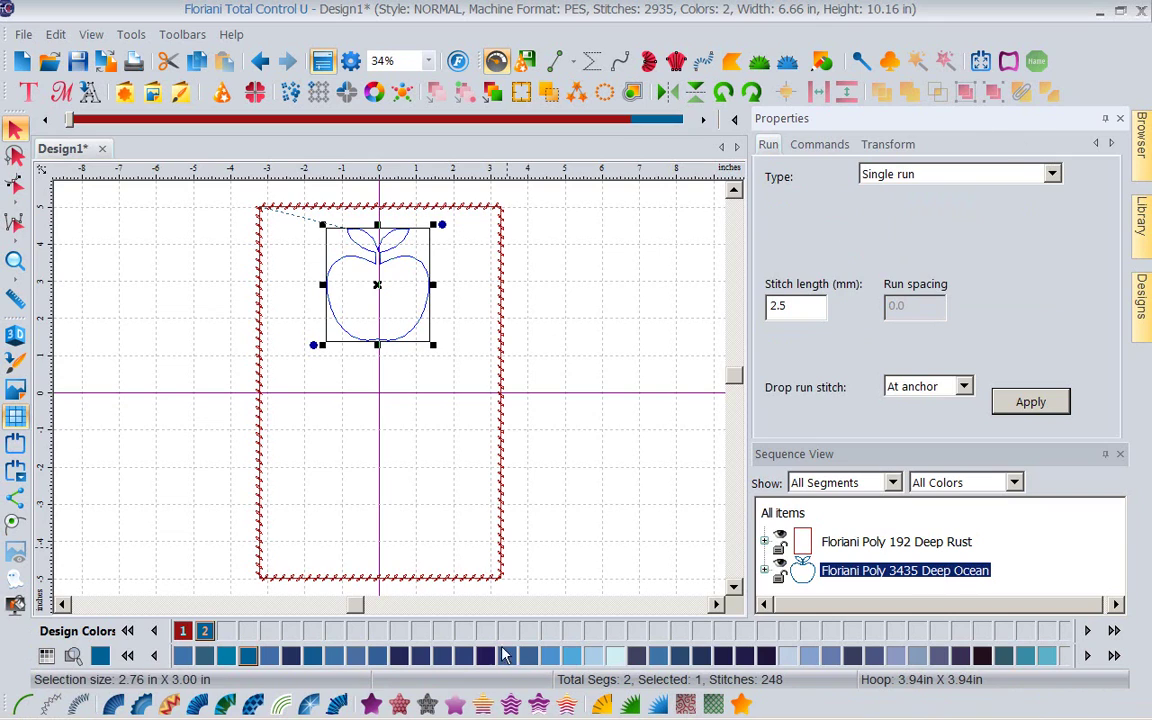
click(1053, 176)
click(929, 210)
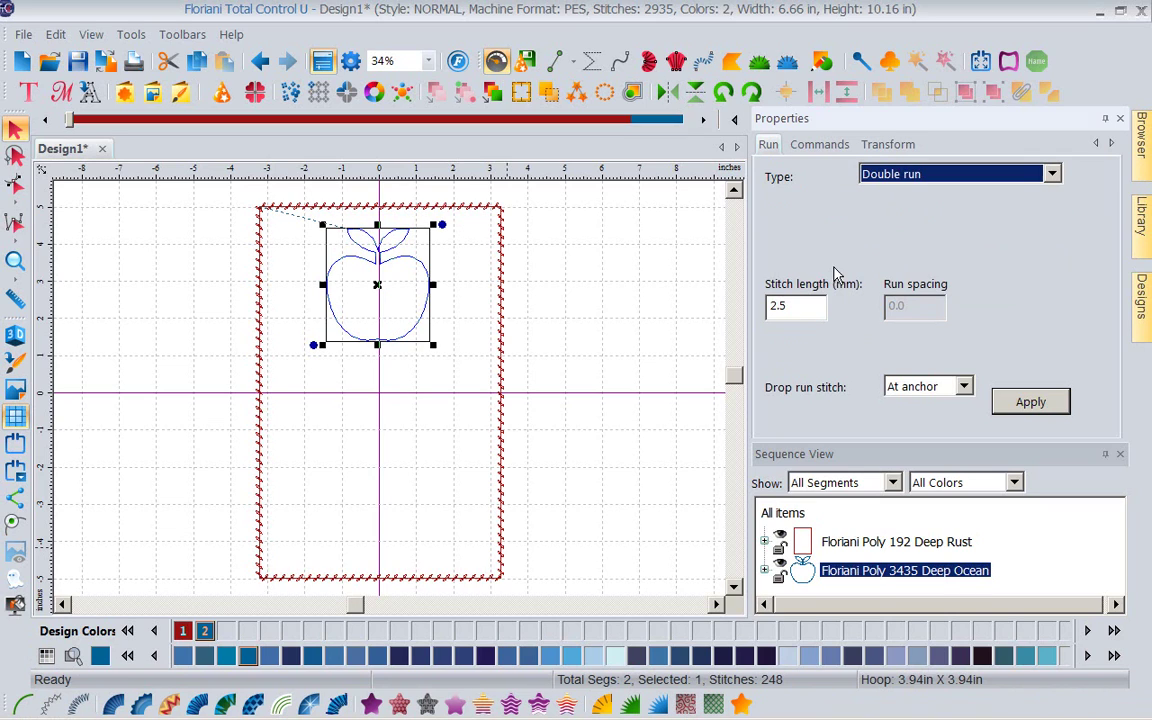
drag(786, 305, 755, 308)
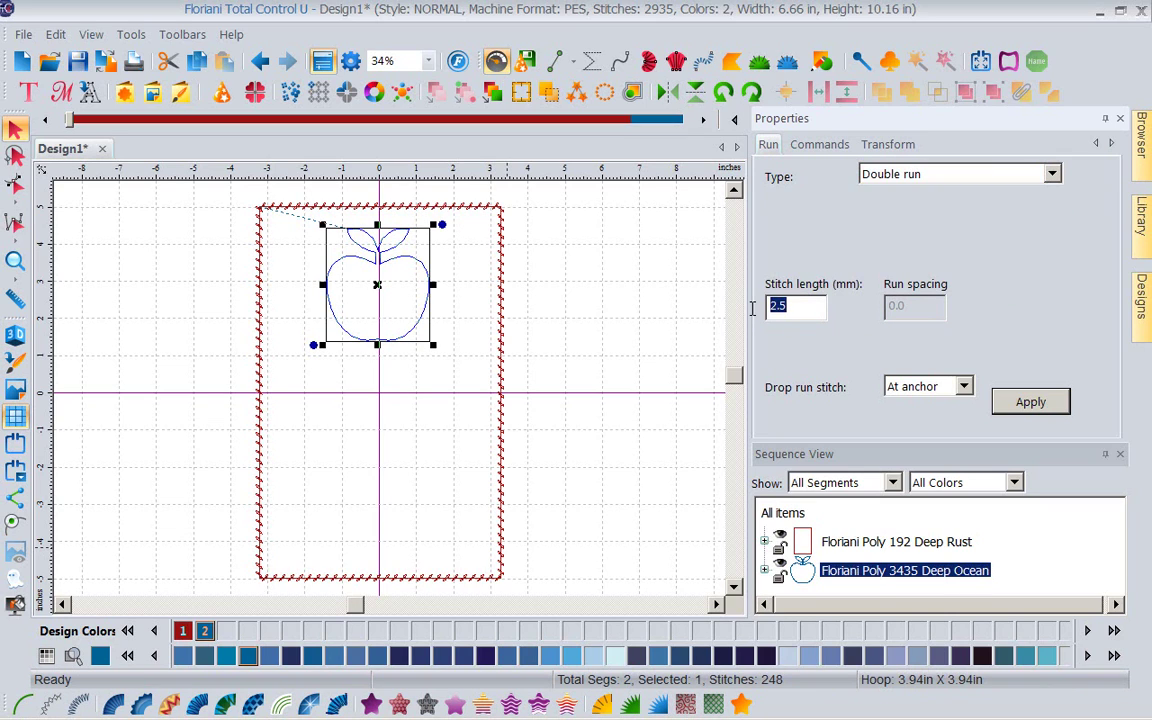
text(3.)
click(1022, 408)
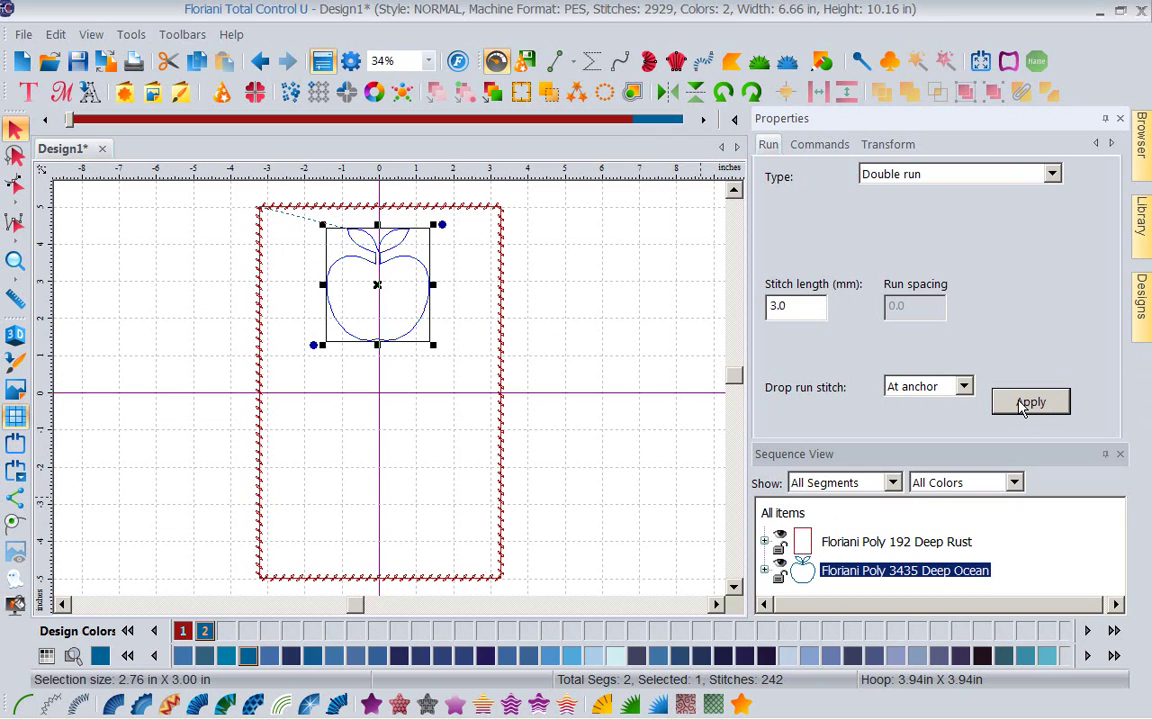
Place a plain text object below the apple and type the first line 'You'
click(32, 93)
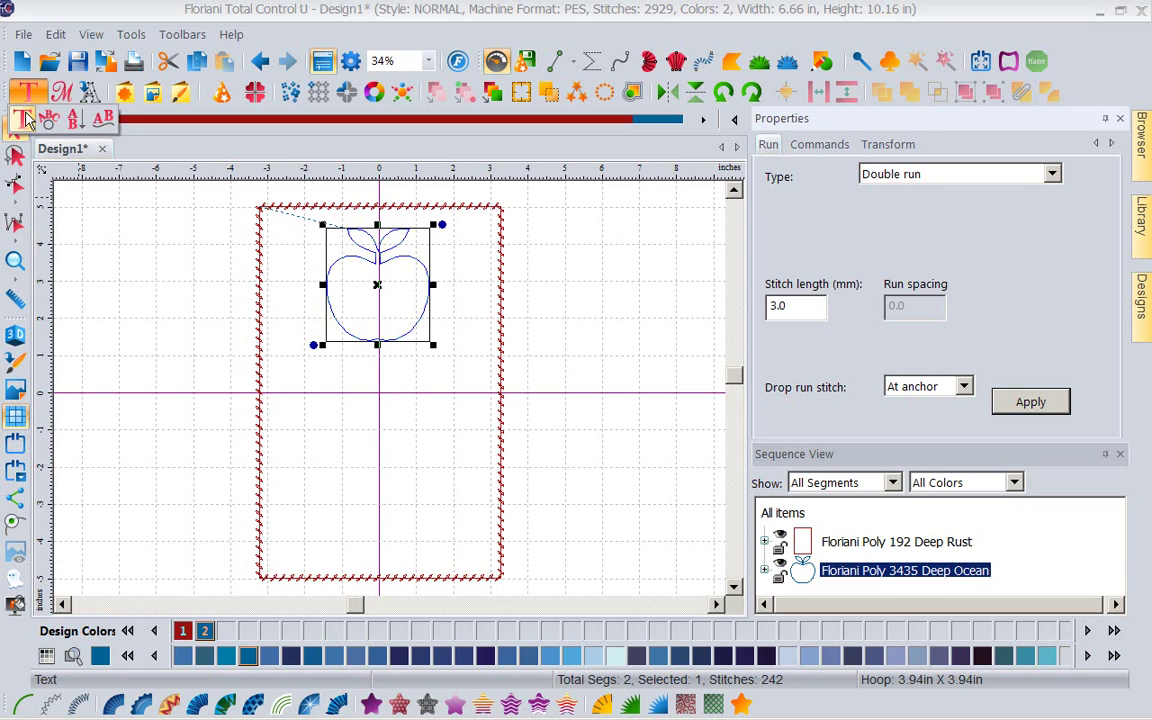
click(20, 116)
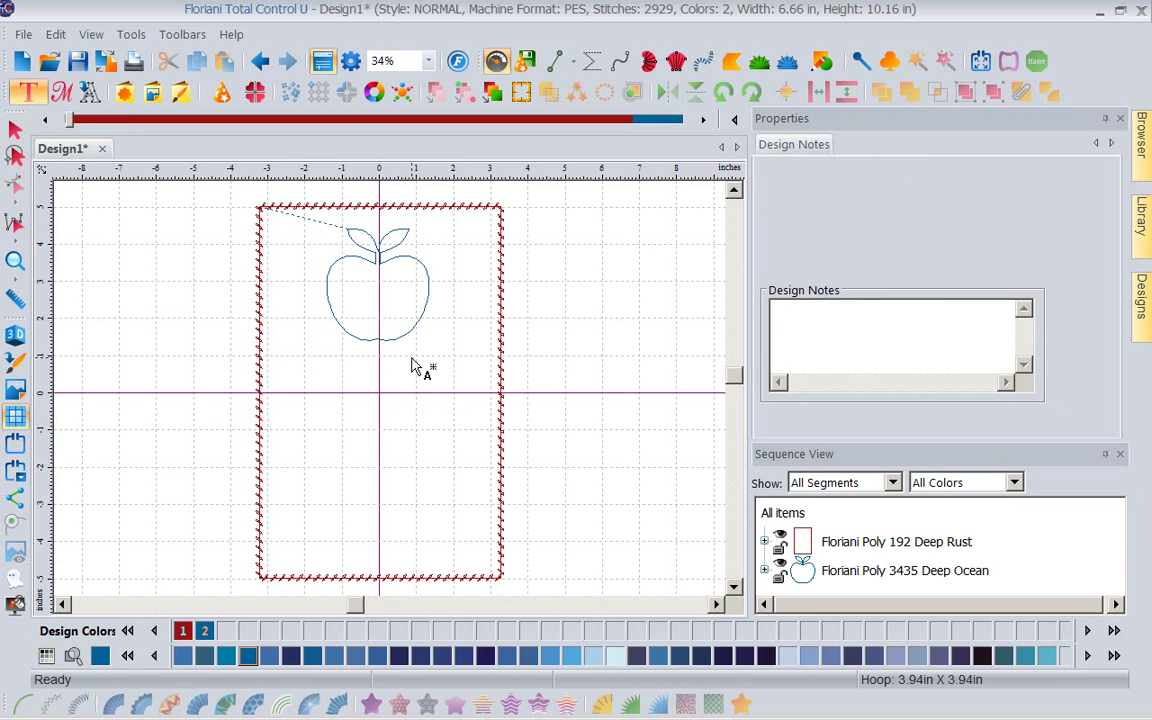
click(366, 420)
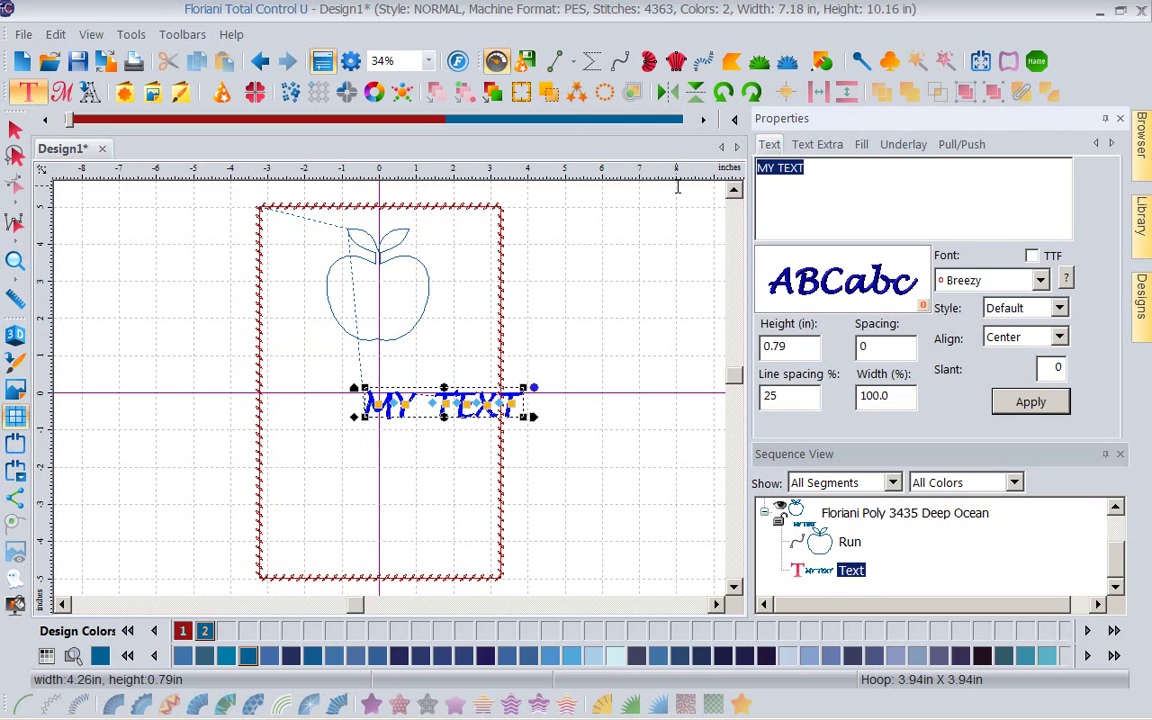
text(YOu)
key(BackSpace)
key(BackSpace)
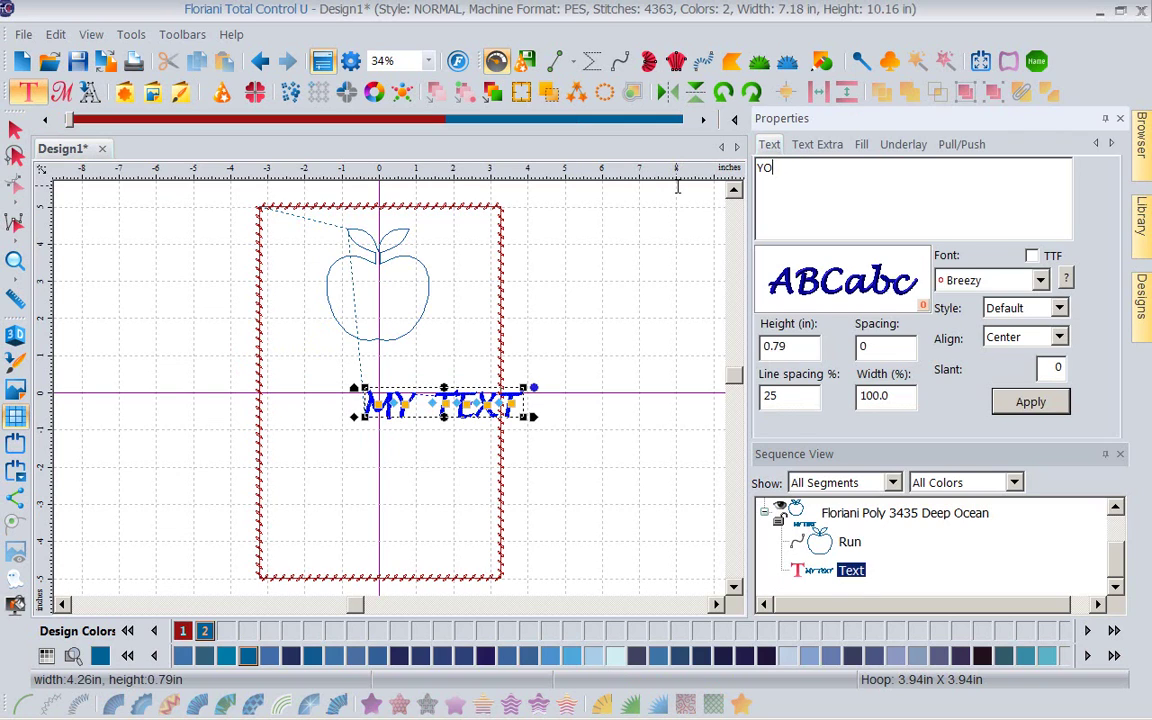
text(ou)
key(Return)
Type the remaining lines of 'cannot scare me I am a Teacher'
text(CAnnot)
key(BackSpace)
key(BackSpace)
key(BackSpace)
key(BackSpace)
key(BackSpace)
key(BackSpace)
key(BackSpace)
text(cannot scare)
key(Return)
text(Me)
key(BackSpace)
key(BackSpace)
key(BackSpace)
text(me)
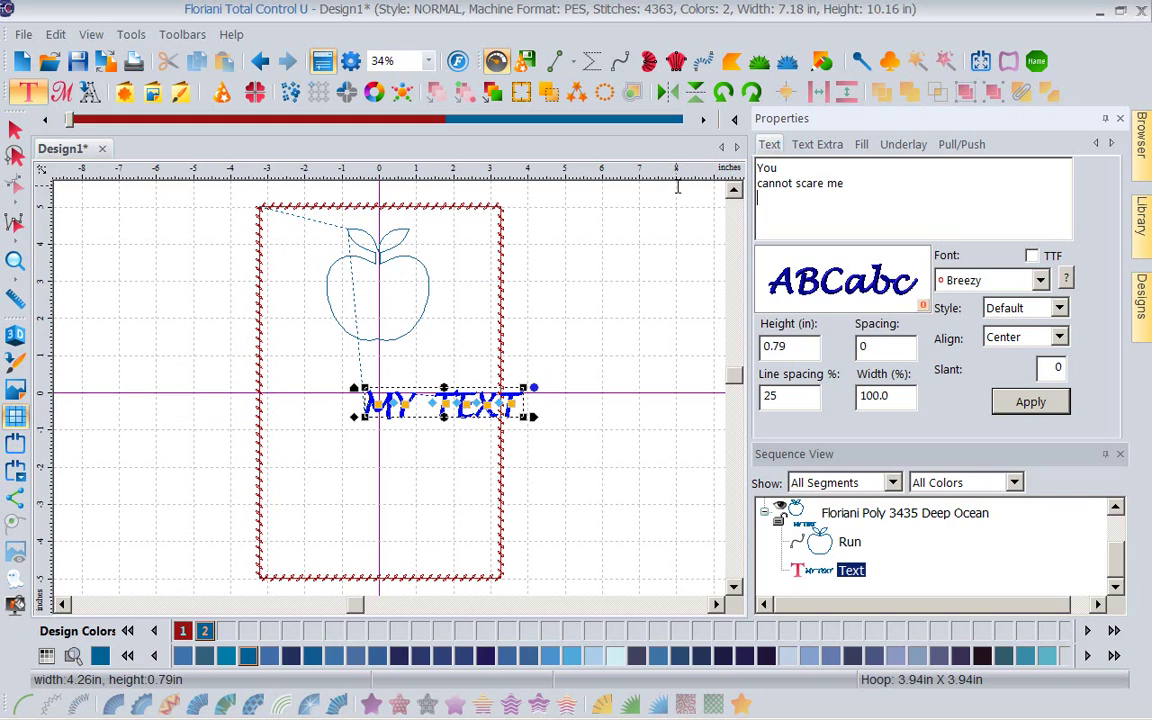
text( I)
key(Return)
text(am a)
key(Return)
text(TE)
key(BackSpace)
text(eacher)
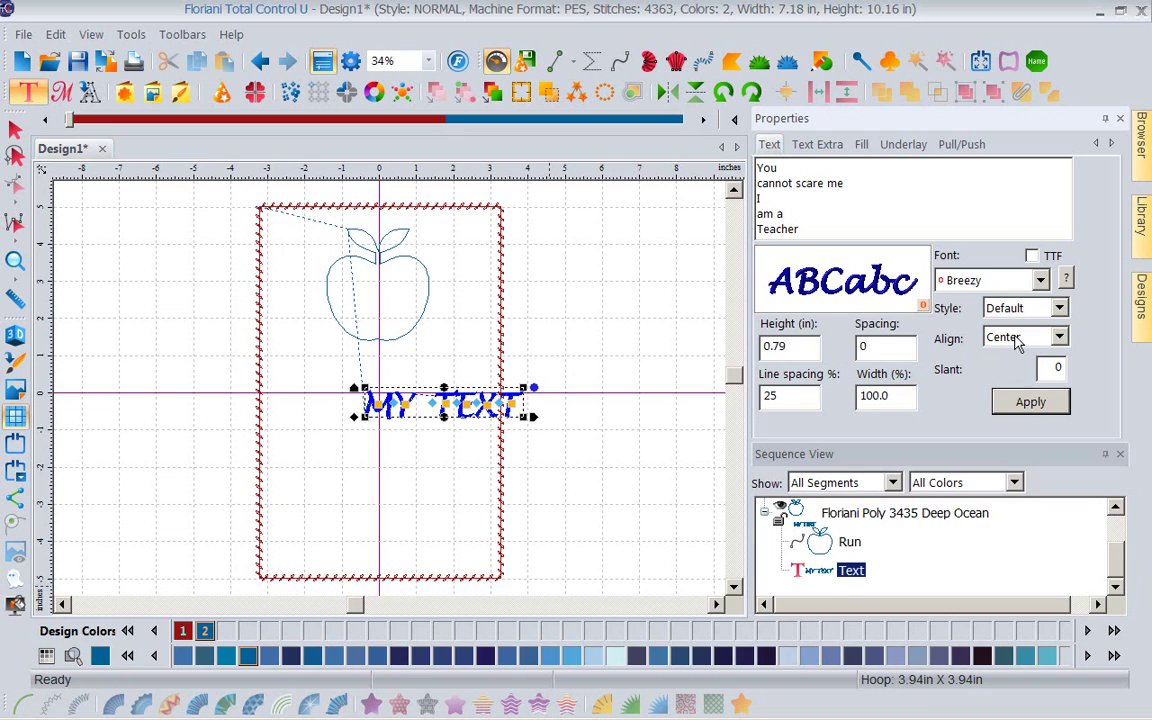
Apply the Coiled font to the five-line message, bringing the design to 10814 stitches
click(1040, 284)
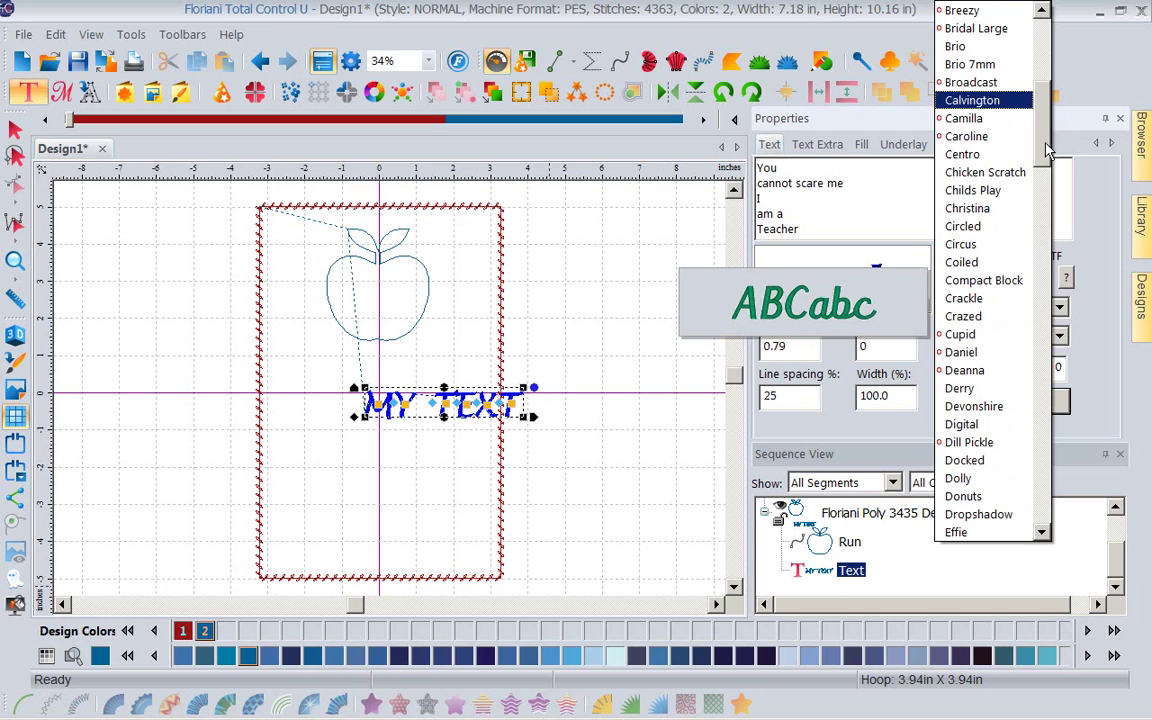
scroll(1040, 100, up, 7)
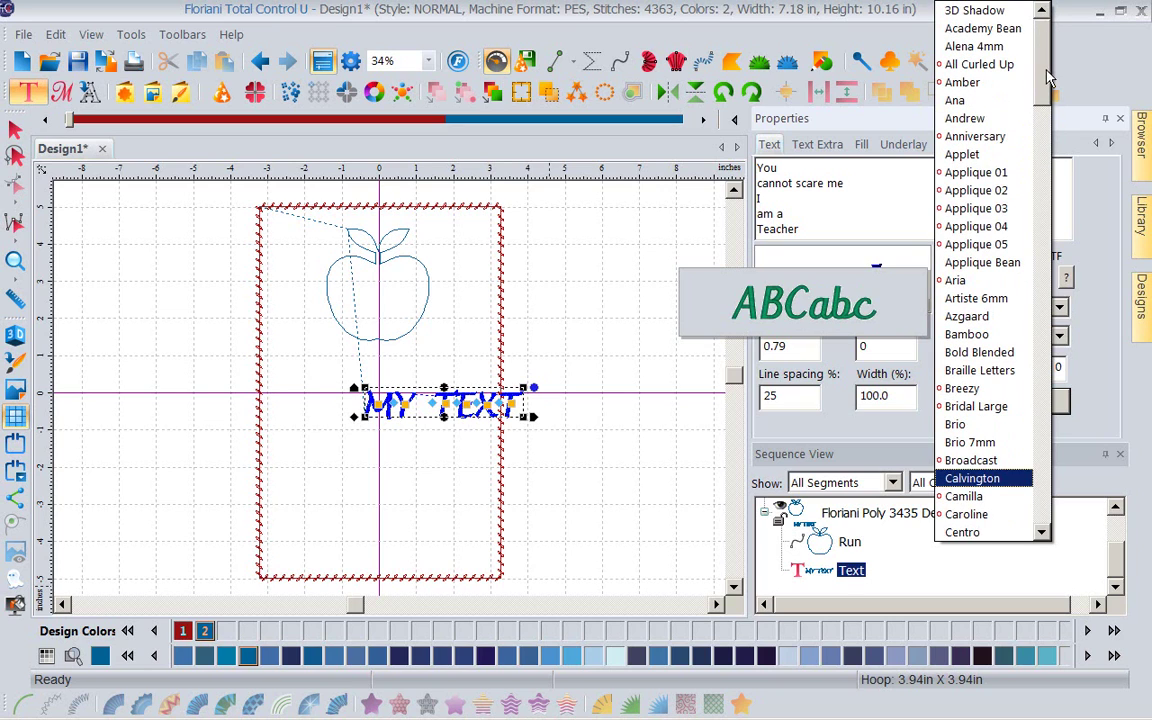
scroll(1048, 122, down, 4)
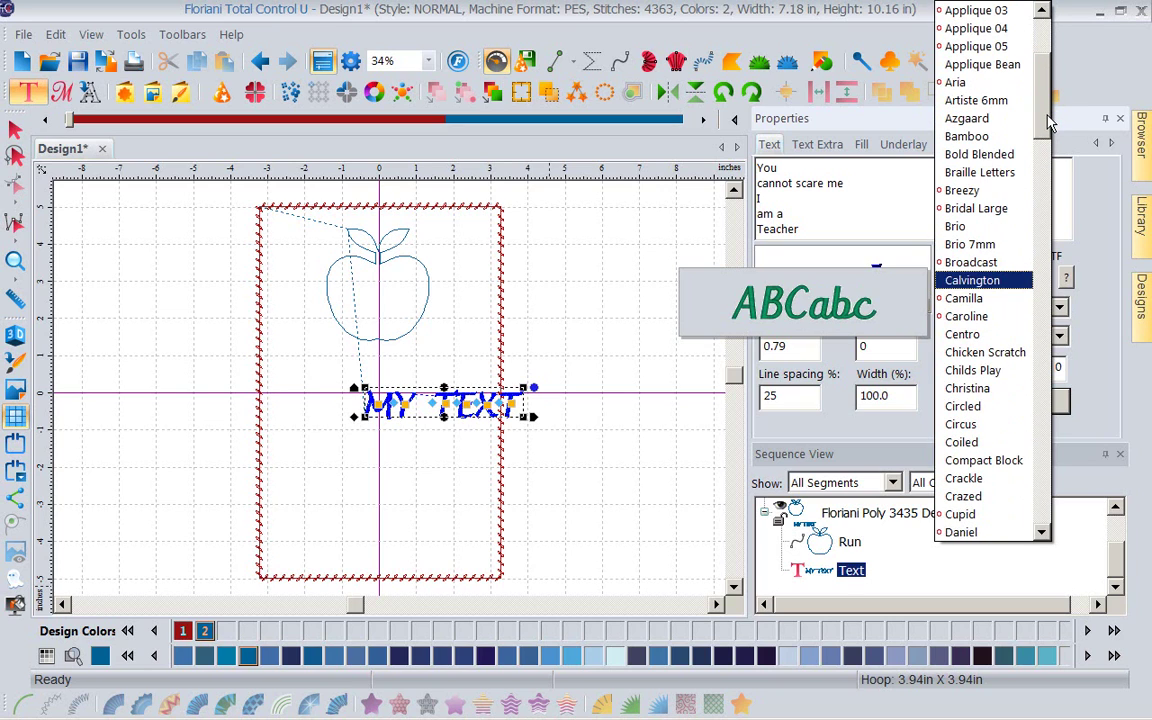
drag(1048, 122, 1046, 170)
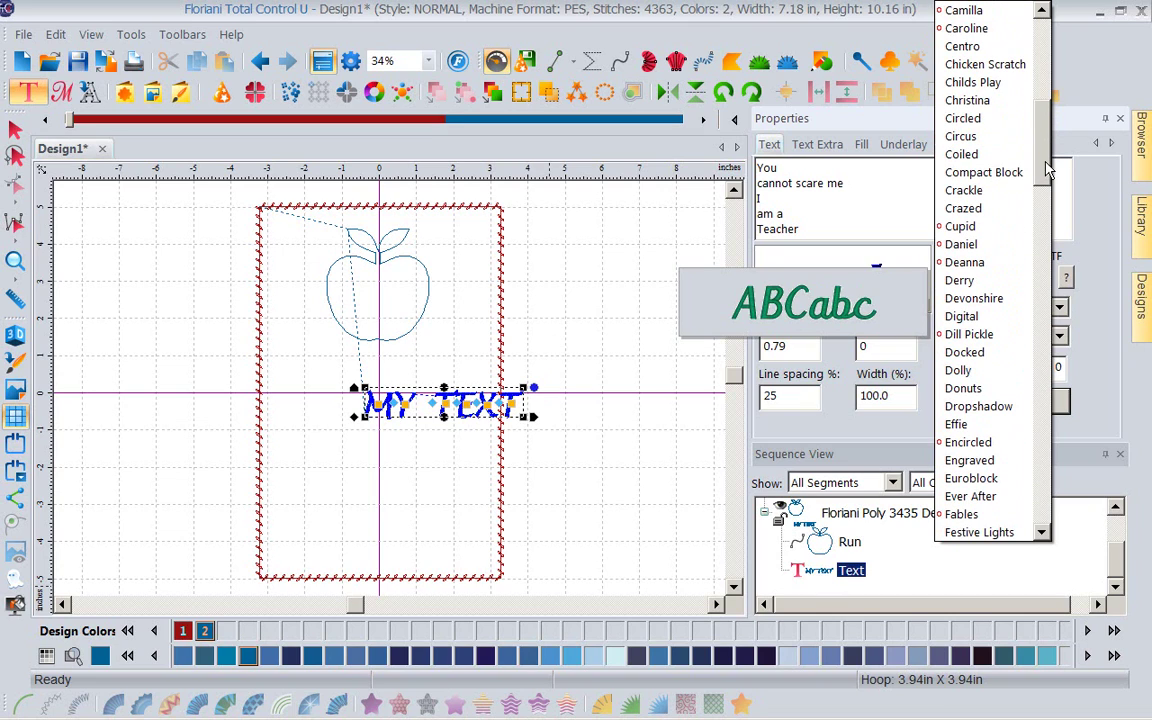
drag(1046, 170, 1046, 172)
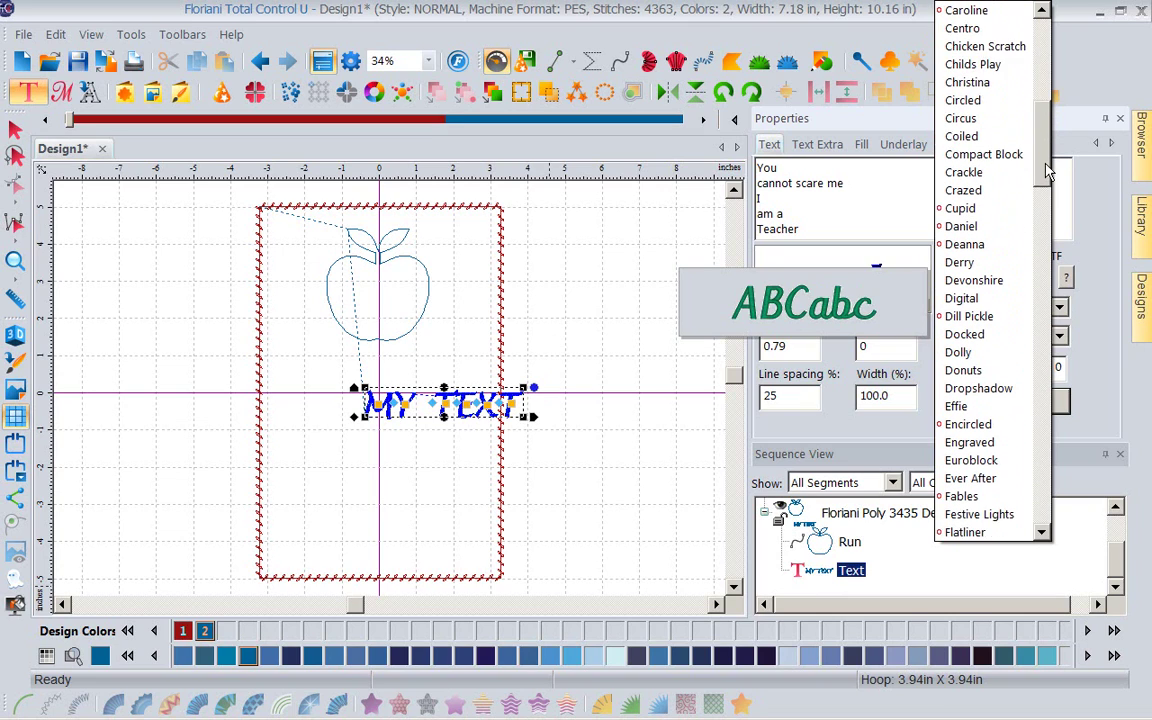
click(962, 137)
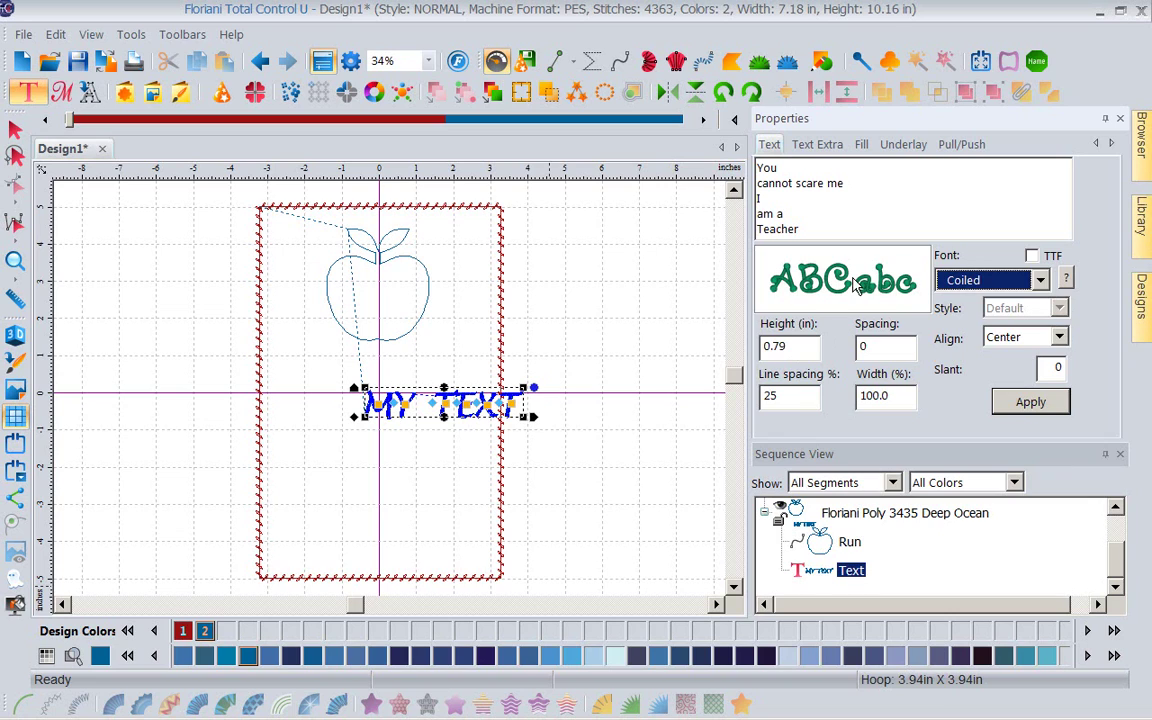
click(1030, 402)
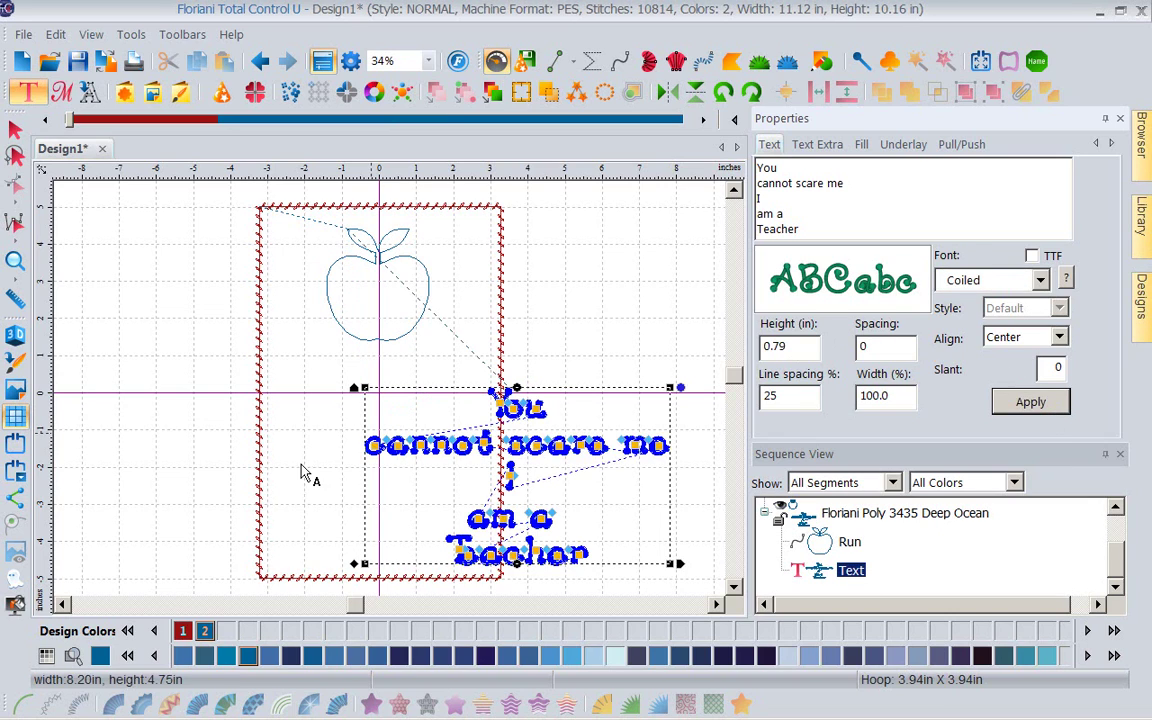
Move the text block toward the border's centre and join 'You' with 'cannot' on one line
drag(652, 405, 503, 388)
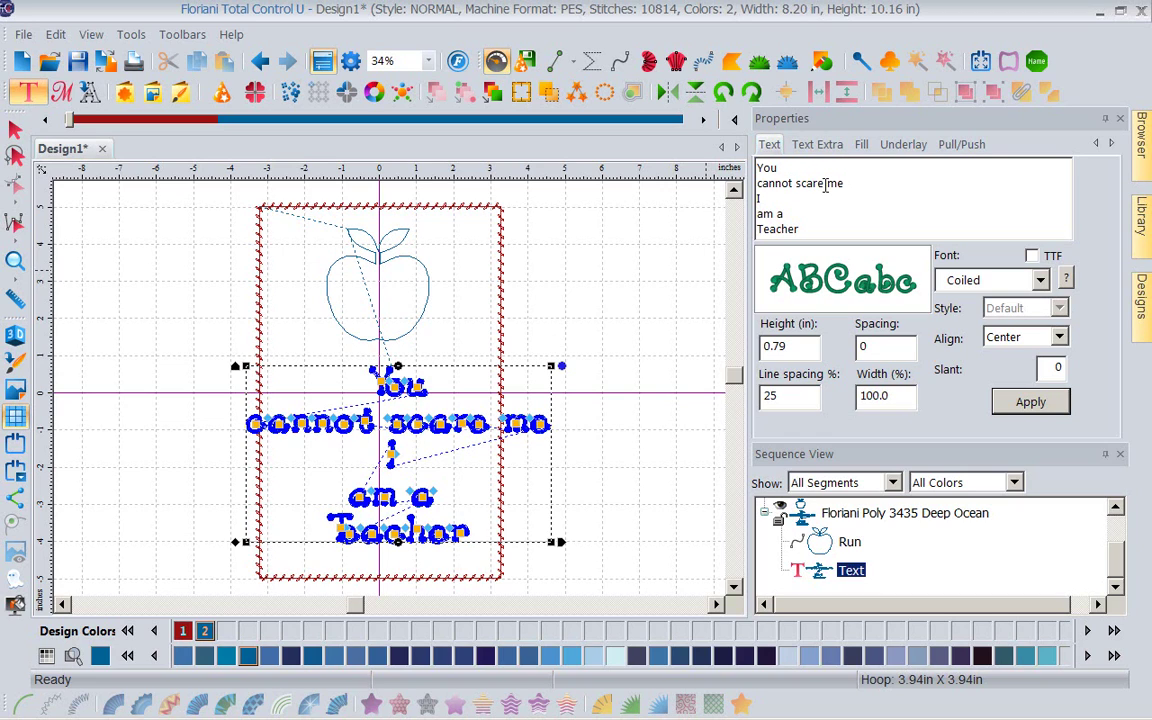
click(757, 184)
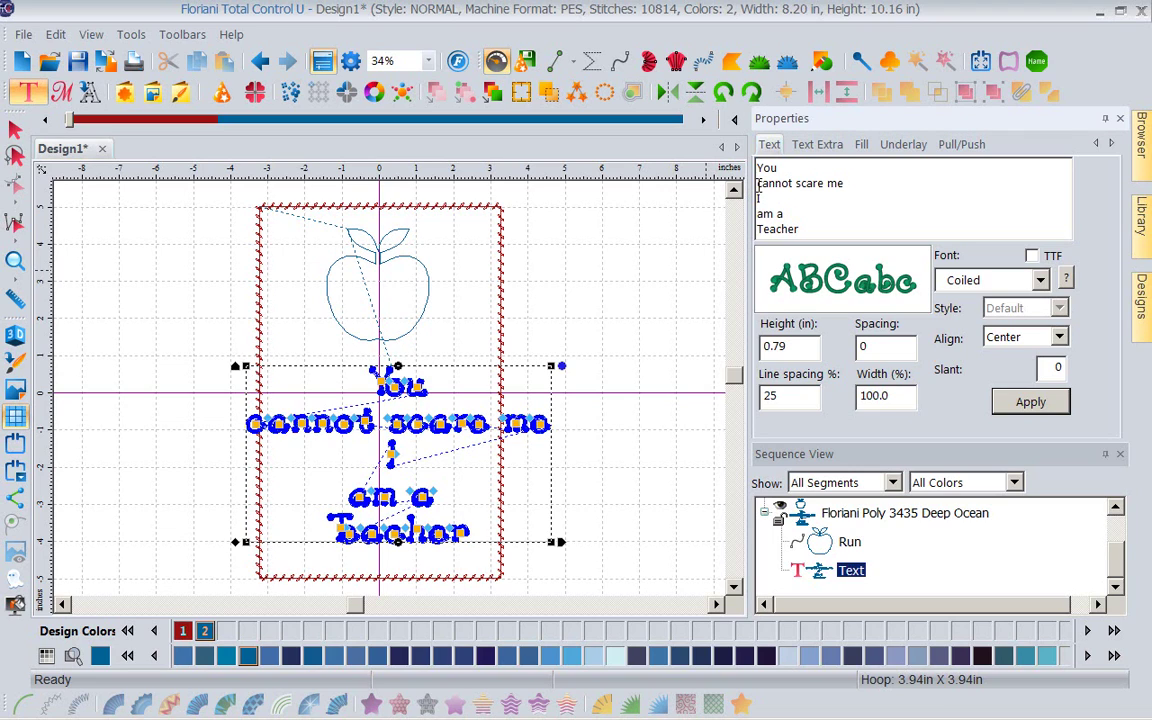
key(BackSpace)
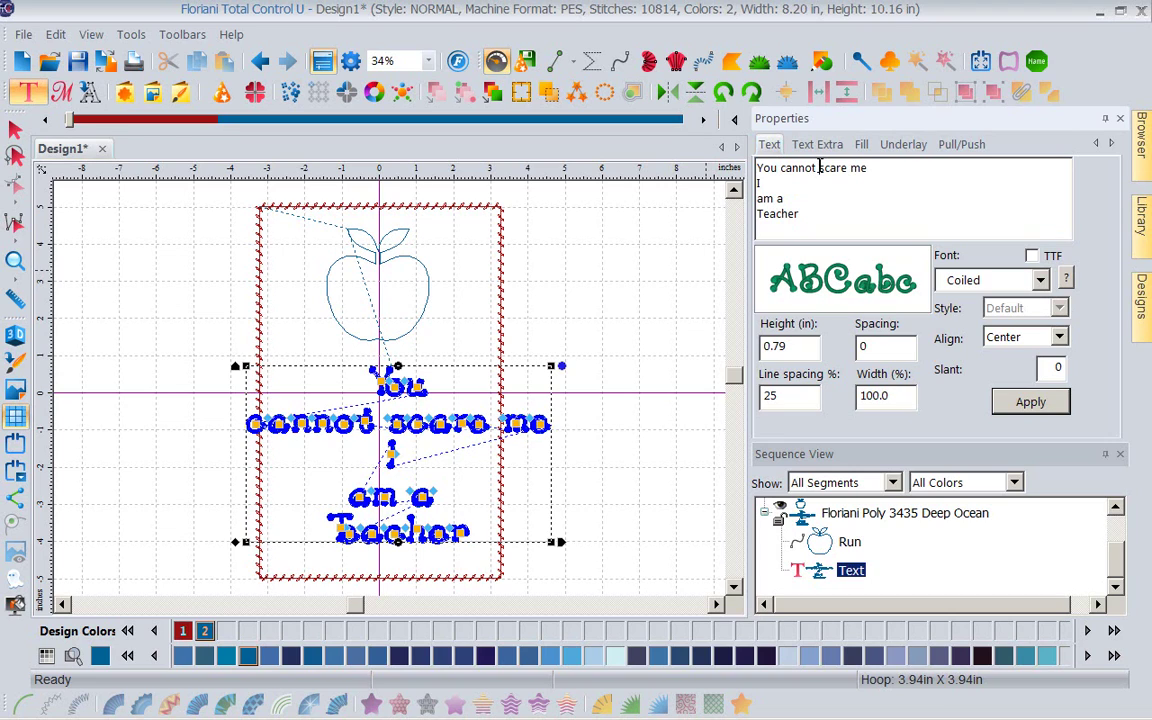
Break the line before 'scare', apply the five-line text, and shift the block slightly right
click(820, 168)
key(Return)
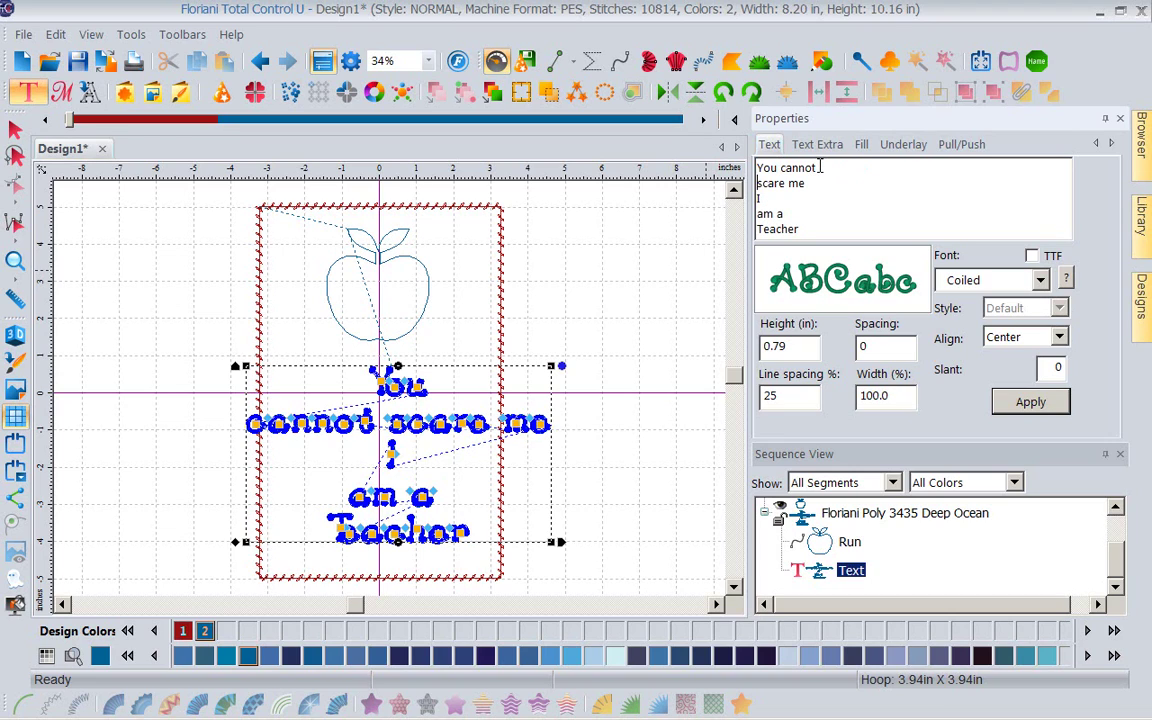
click(1031, 405)
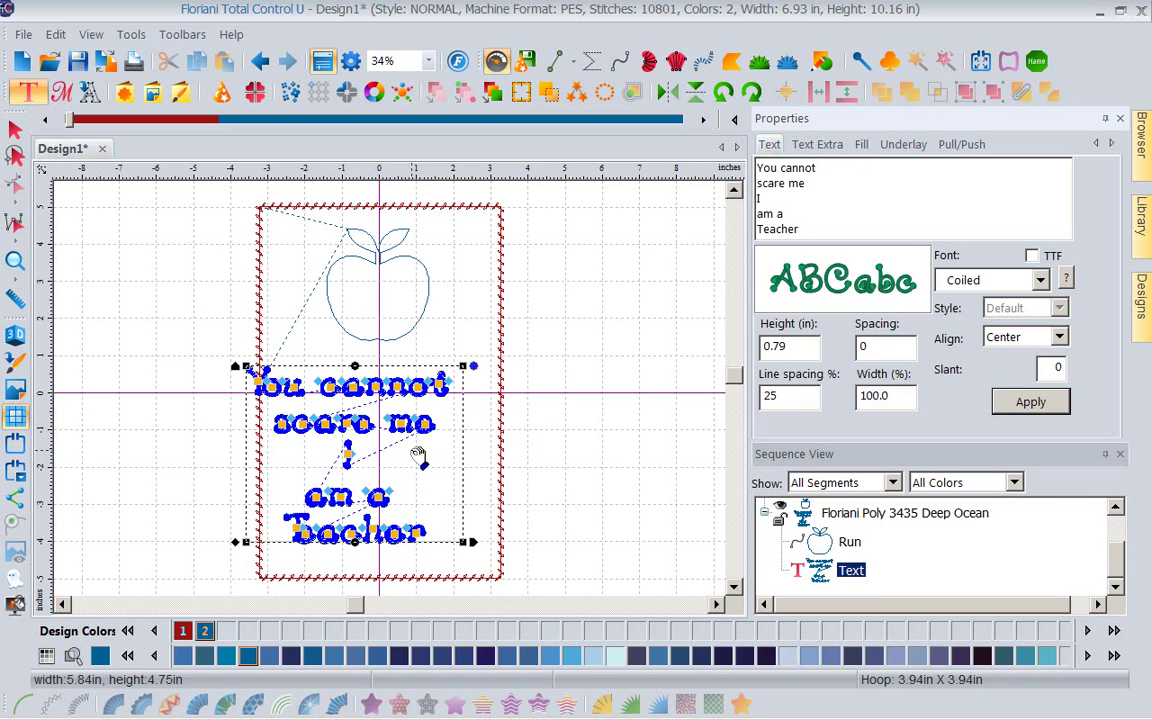
drag(418, 457, 452, 460)
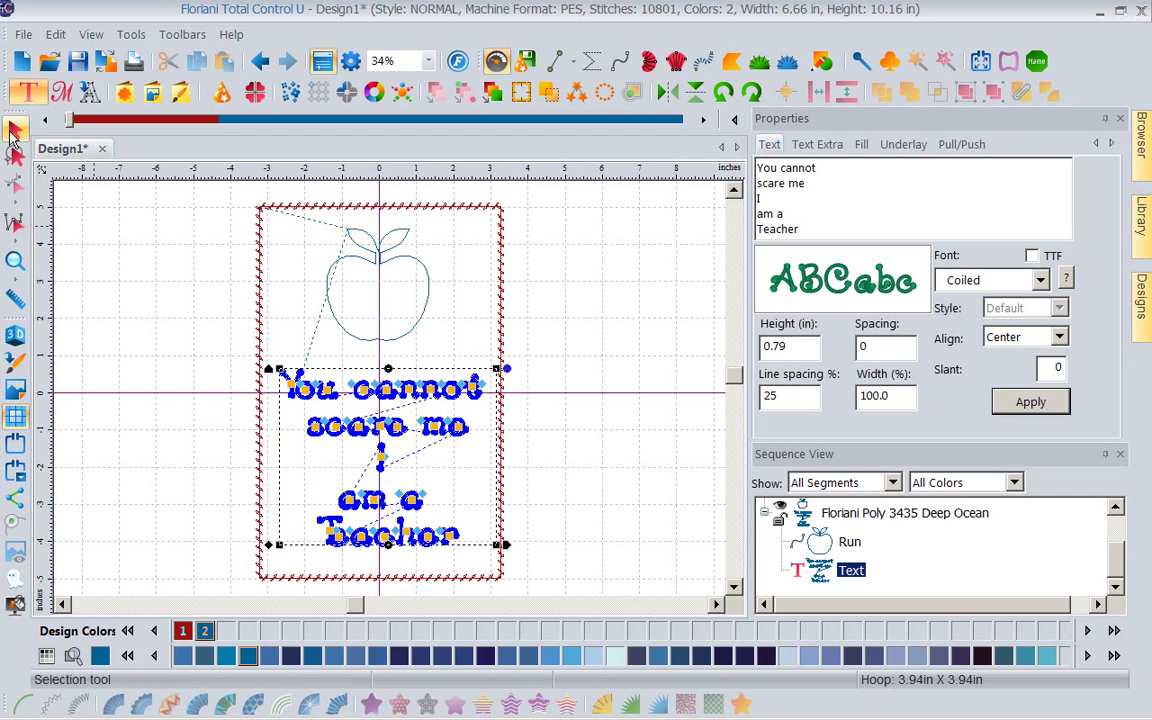
Select the text with the red border and center it vertically within the border
click(14, 130)
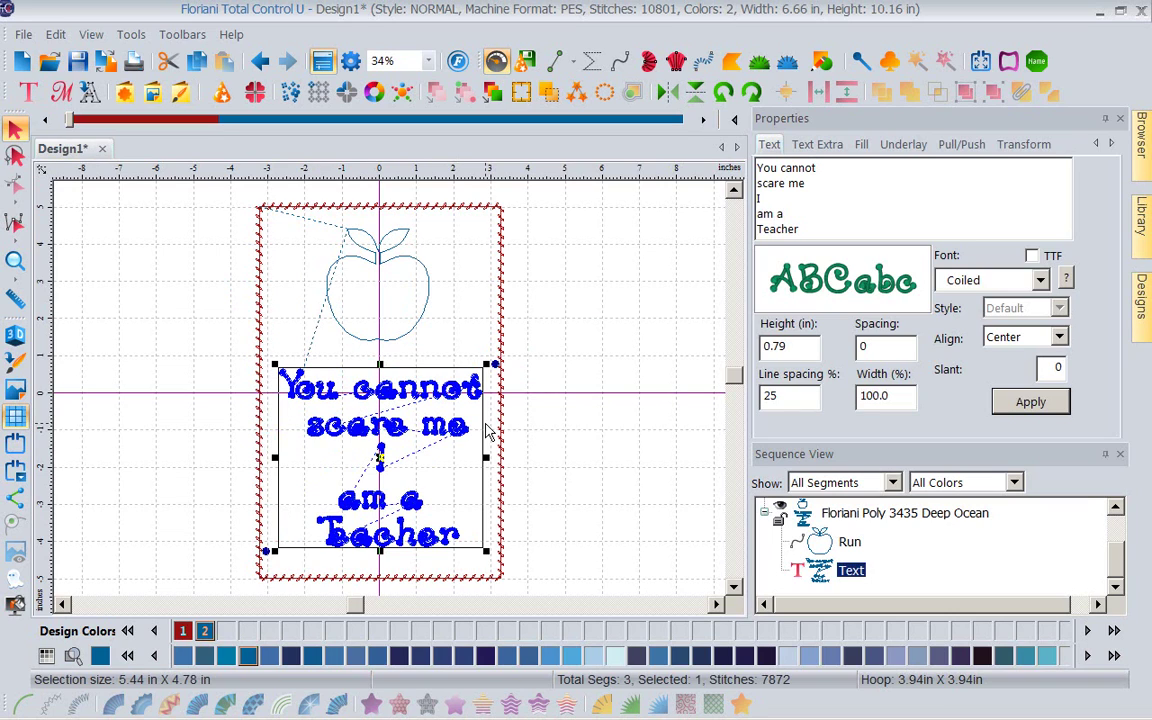
ctrl+click(263, 234)
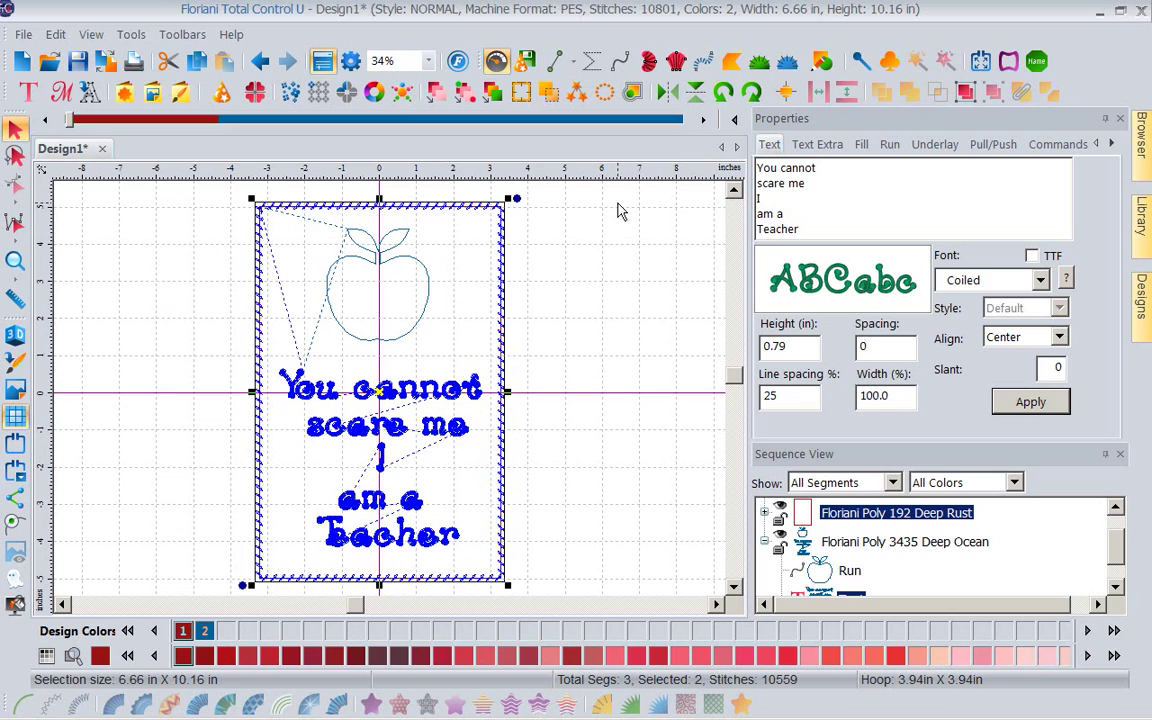
click(785, 93)
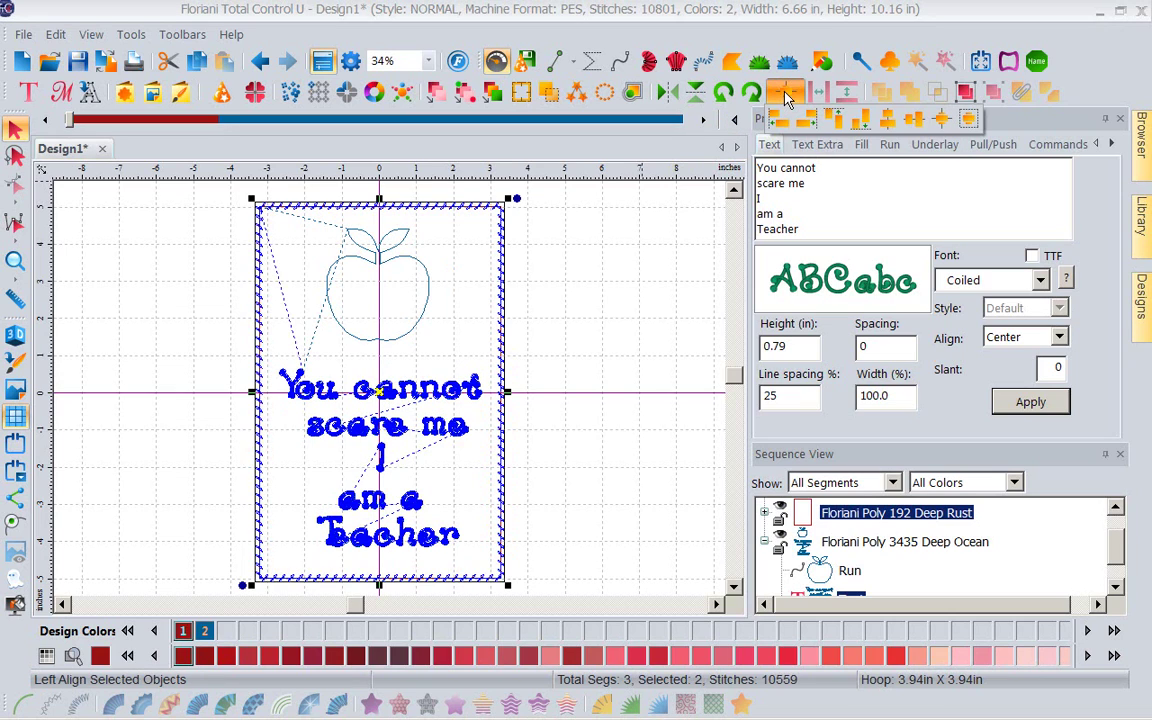
click(969, 119)
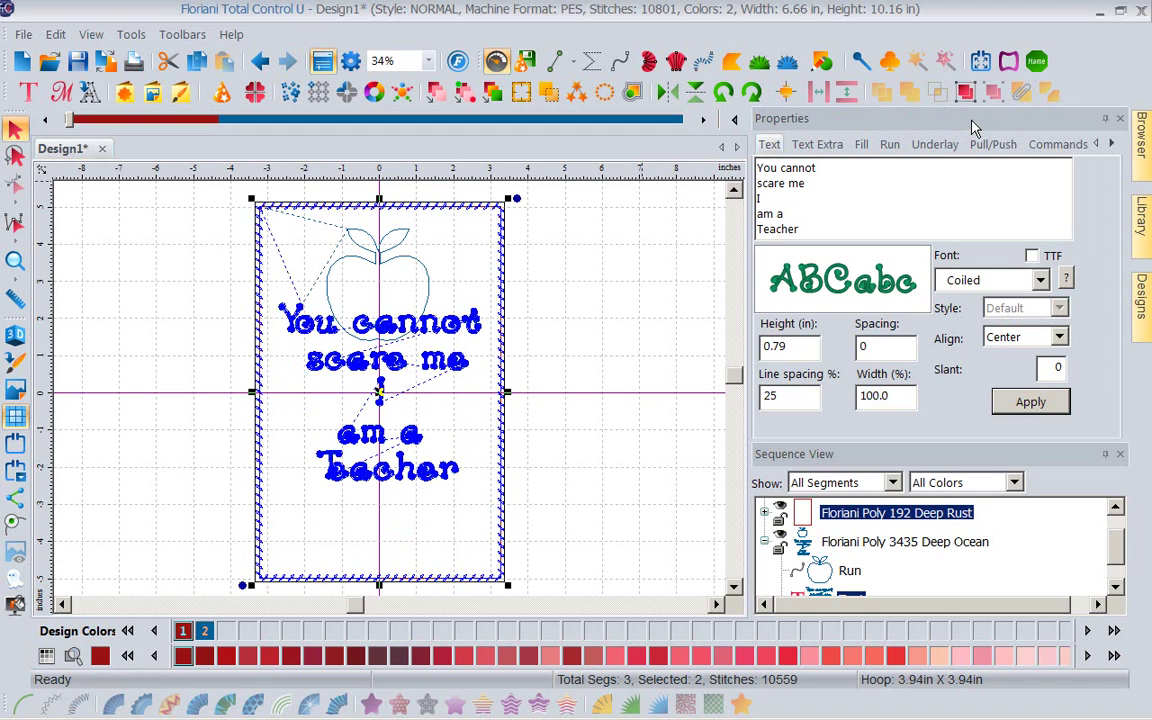
Nudge the Coiled text block four steps down inside the border, clear of the apple
click(658, 349)
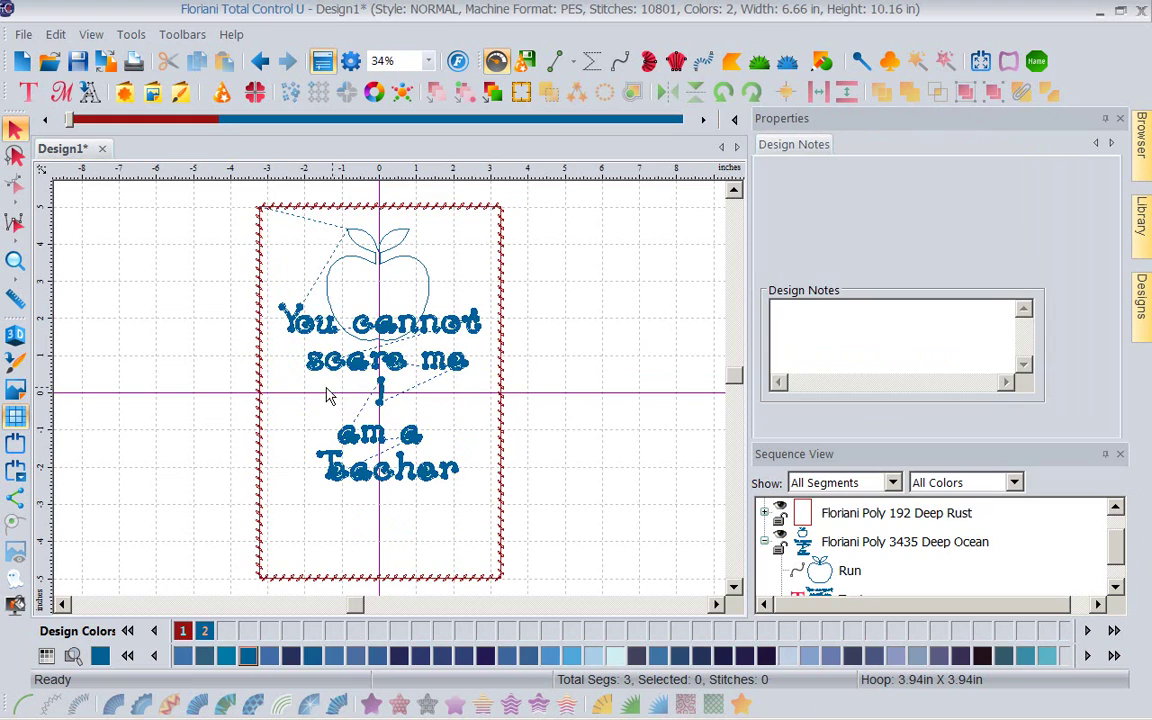
click(370, 375)
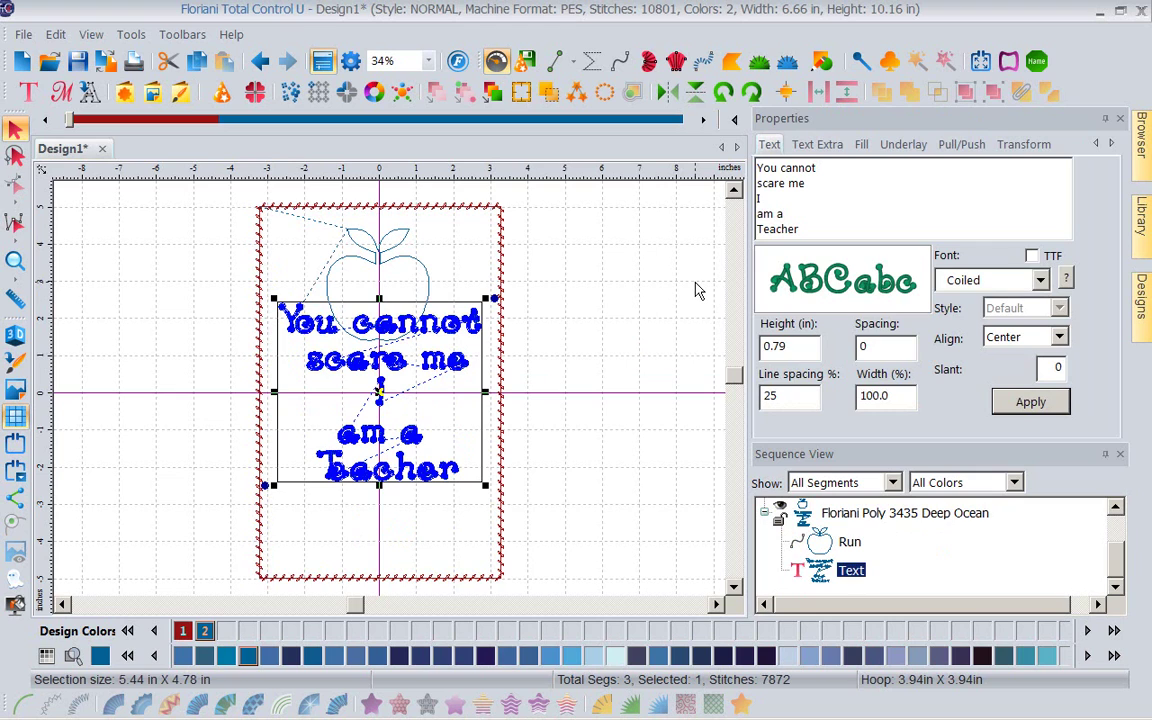
scroll(698, 290, down, 1)
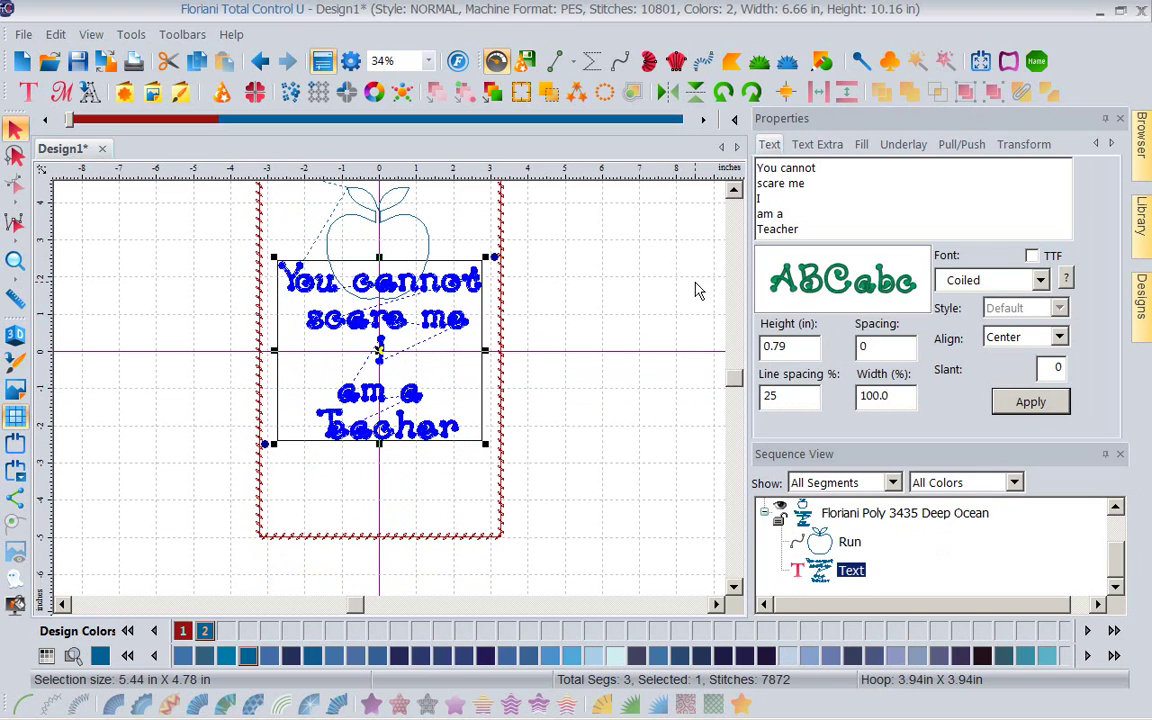
key(Down)
key(Down)
key(Down)
key(Down)
key(Down)
key(Down)
key(Down)
key(Down)
key(Down)
key(Down)
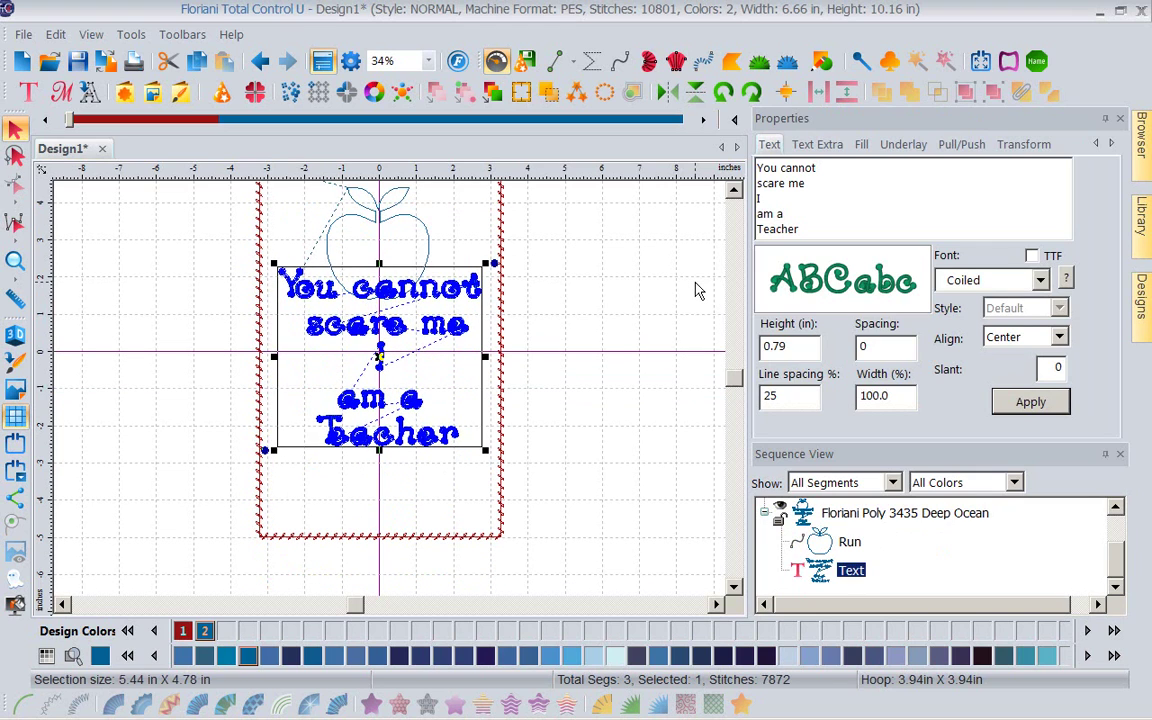
key(Down)
key(Down)
key(Down)
key(Down)
key(Down)
key(Down)
key(Down)
key(Down)
key(Down)
key(Down)
key(Down)
key(Down)
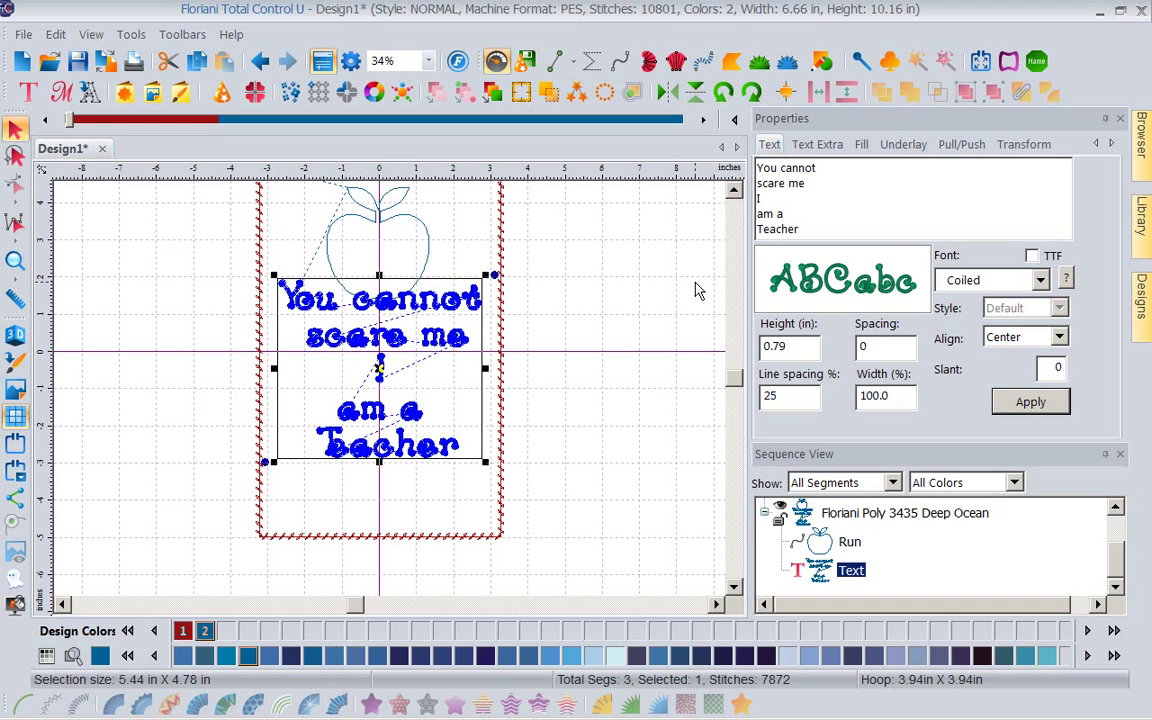
key(Down)
key(Down)
key(Down)
key(Down)
key(Down)
key(Down)
key(Down)
key(Down)
key(Down)
key(Down)
key(Down)
key(Down)
key(Down)
key(Down)
key(Down)
key(Down)
key(Down)
key(Down)
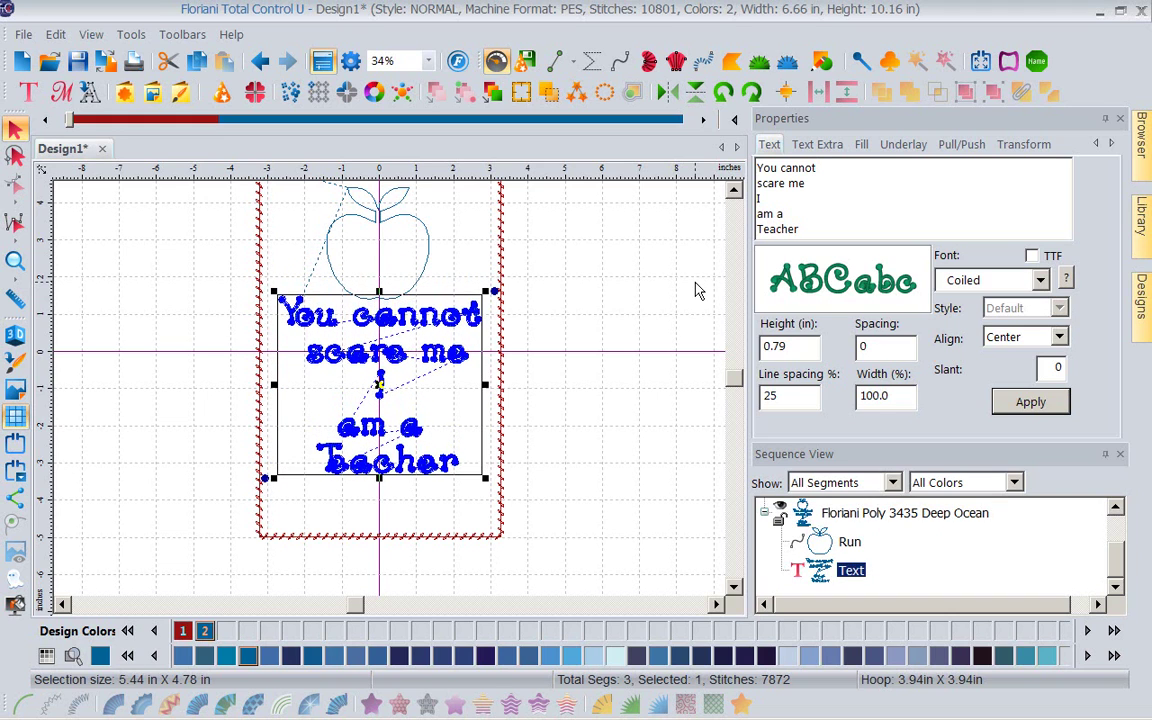
key(Down)
key(Down)
key(Down)
key(Down)
key(Down)
key(Down)
key(Down)
key(Down)
key(Down)
key(Down)
key(Down)
key(Down)
key(Down)
key(Down)
key(Down)
key(Down)
key(Down)
key(Down)
key(Down)
key(Down)
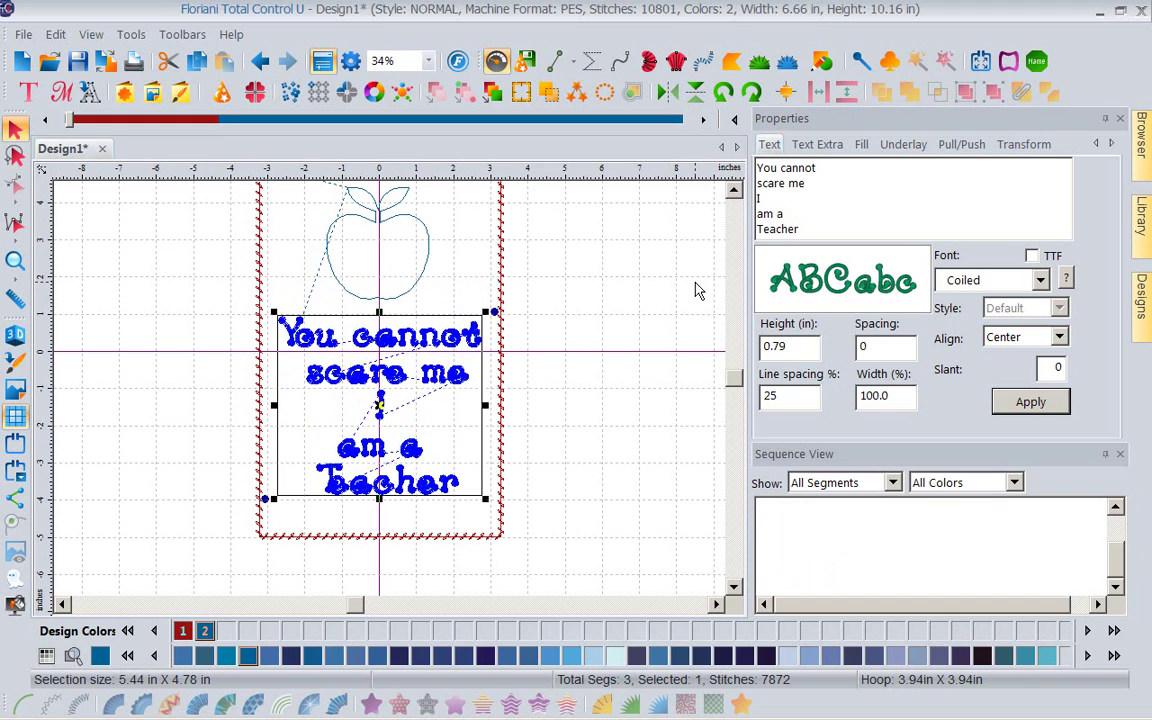
key(Down)
key(Down)
key(Down)
key(Up)
key(Up)
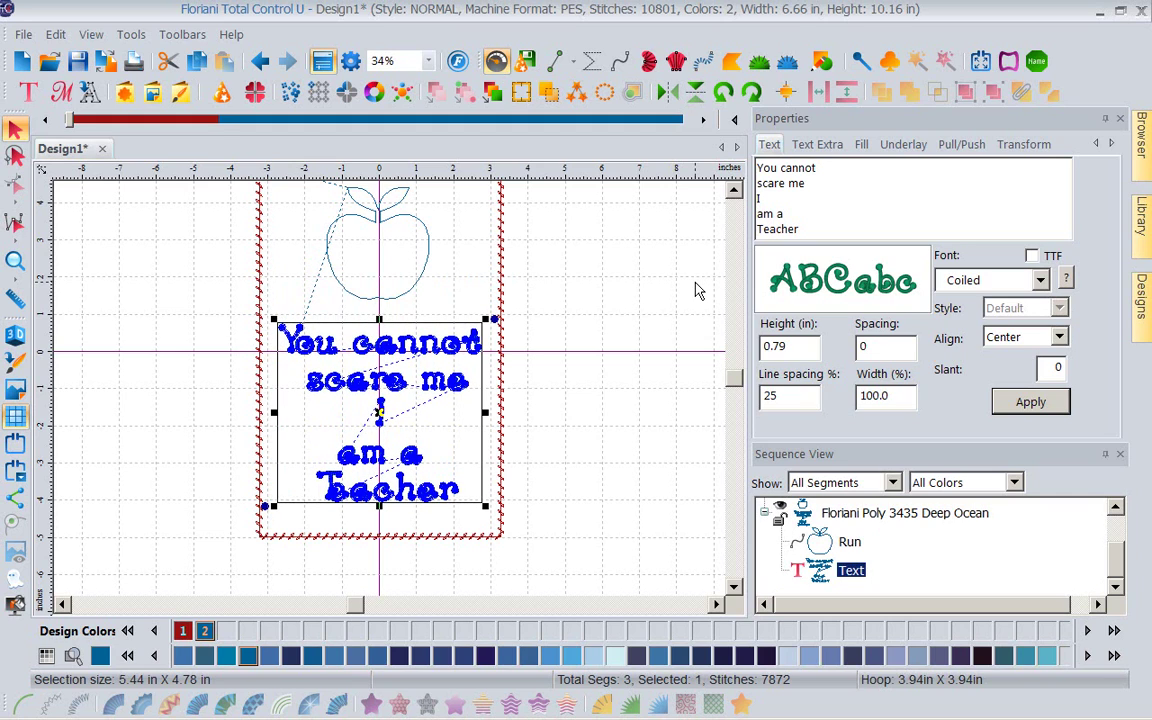
click(550, 300)
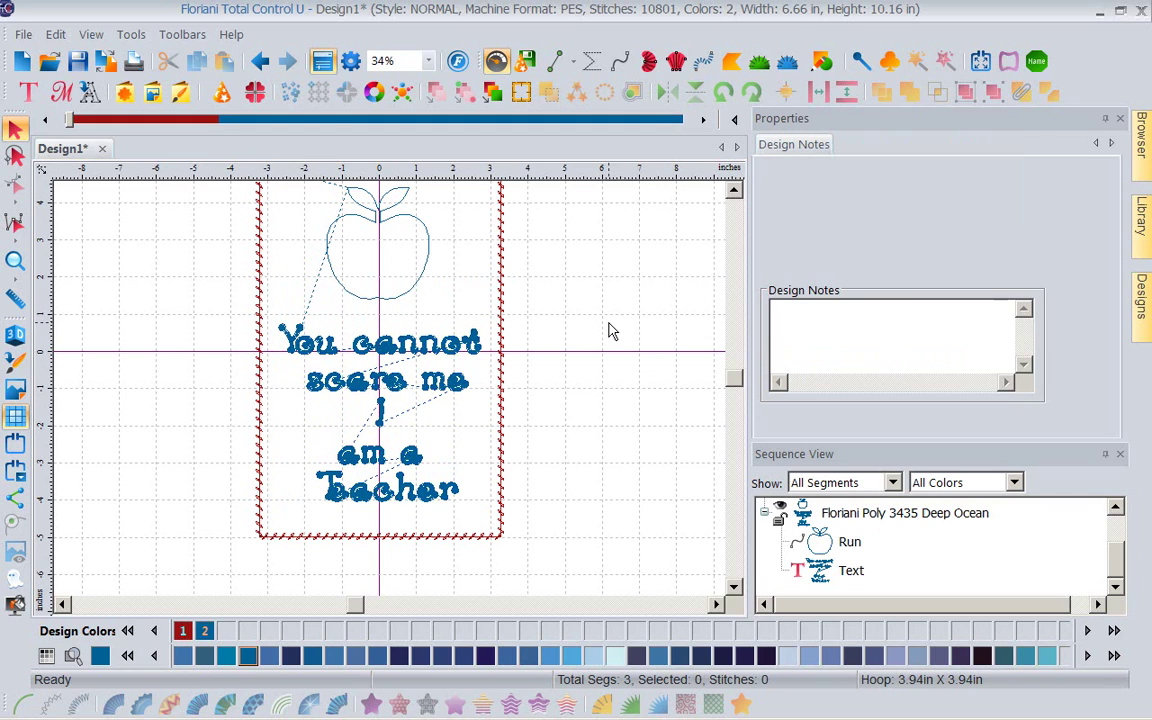
Give the text and the apple outline colour 1, Floriani Poly 192 Deep Rust
click(348, 345)
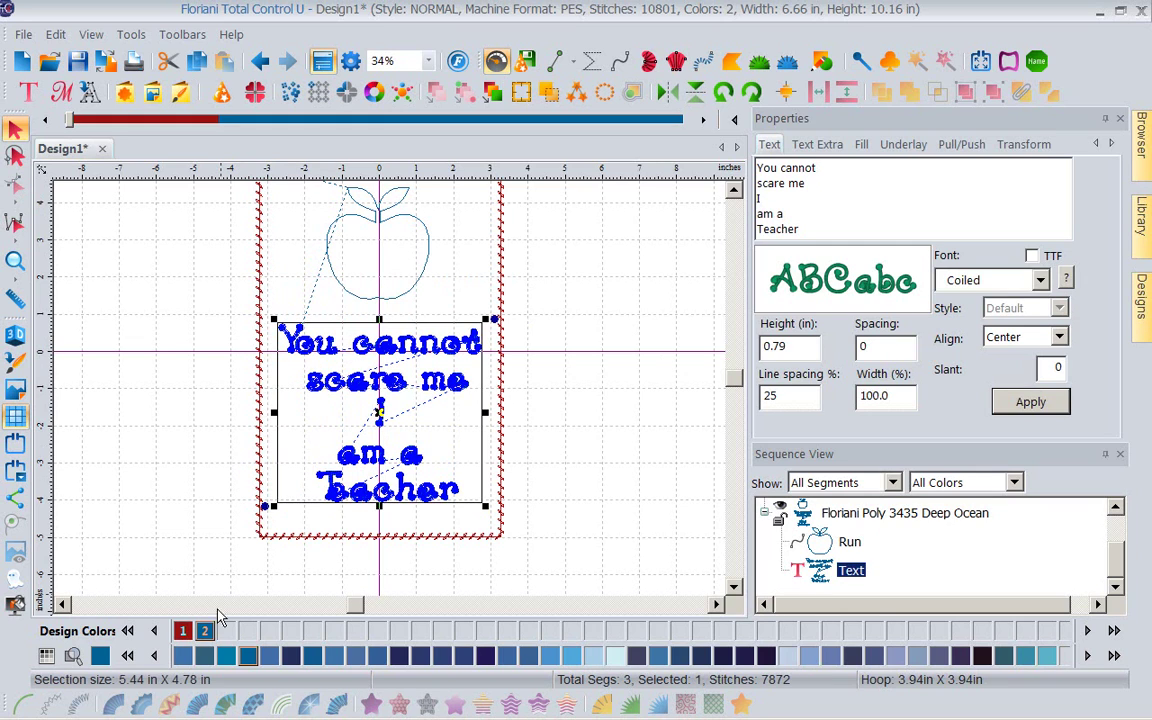
click(186, 629)
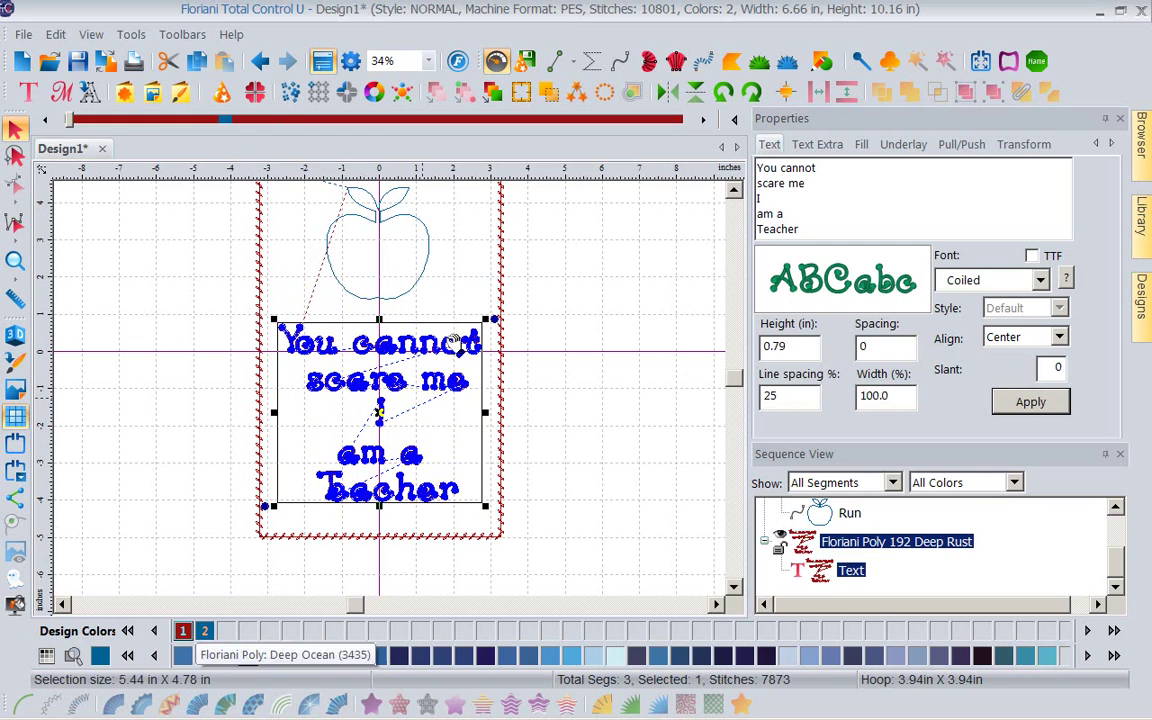
click(391, 298)
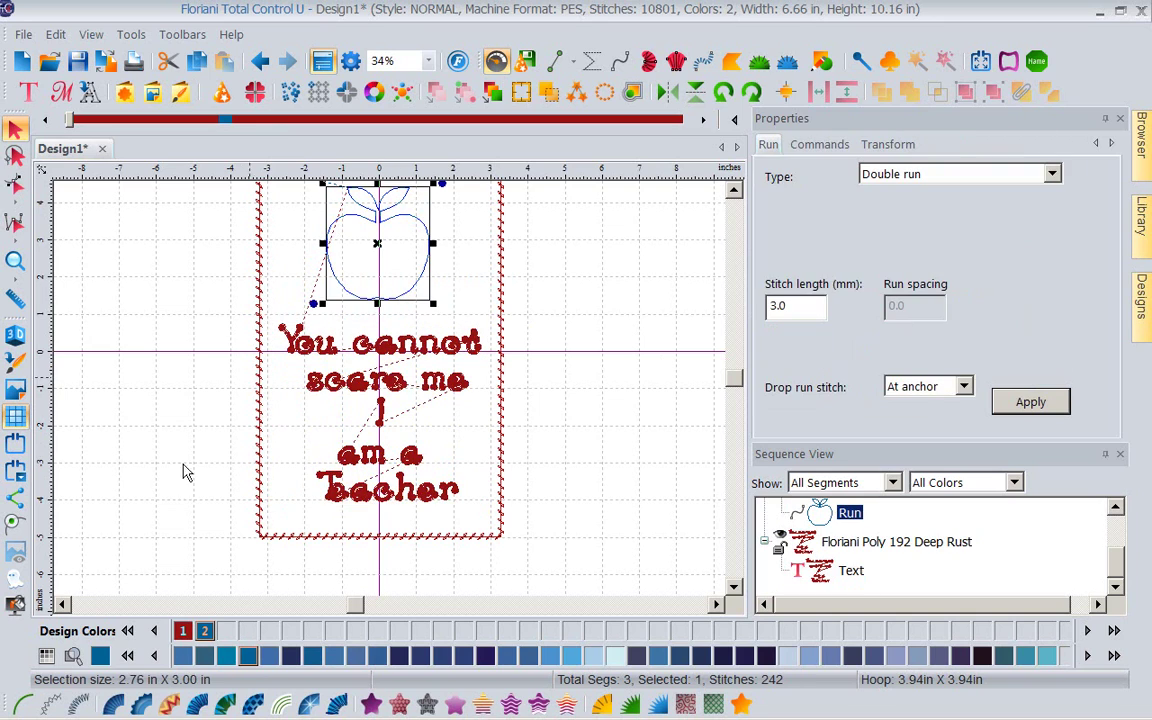
click(183, 630)
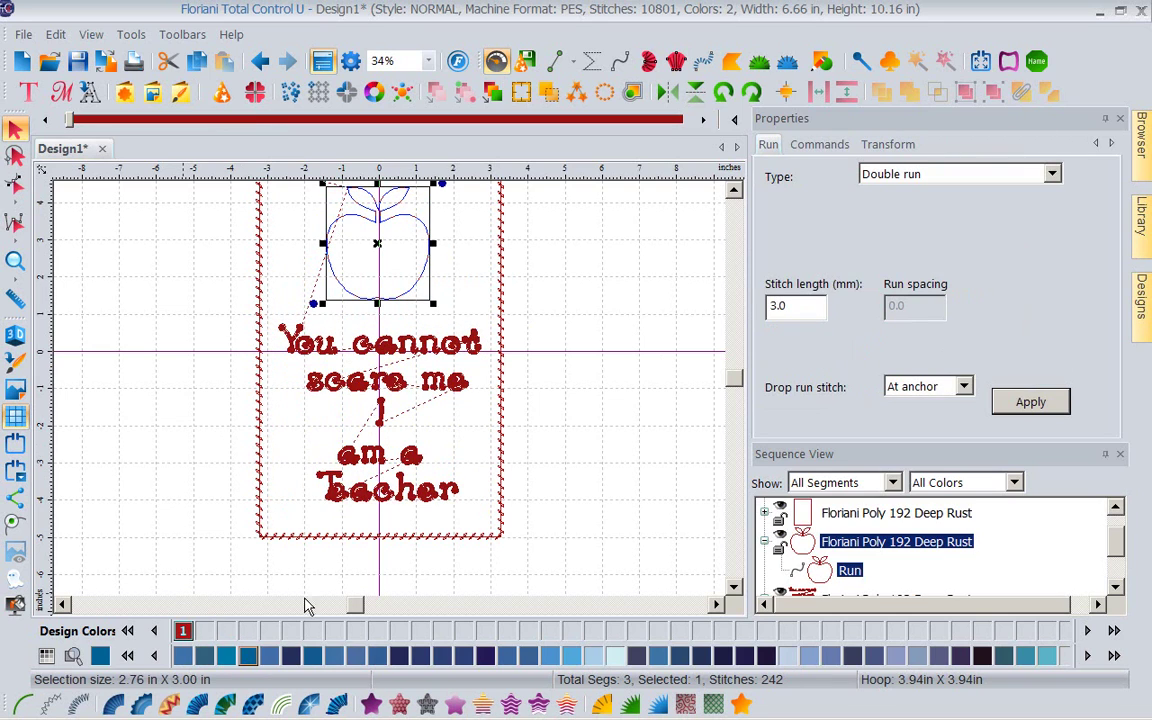
click(640, 415)
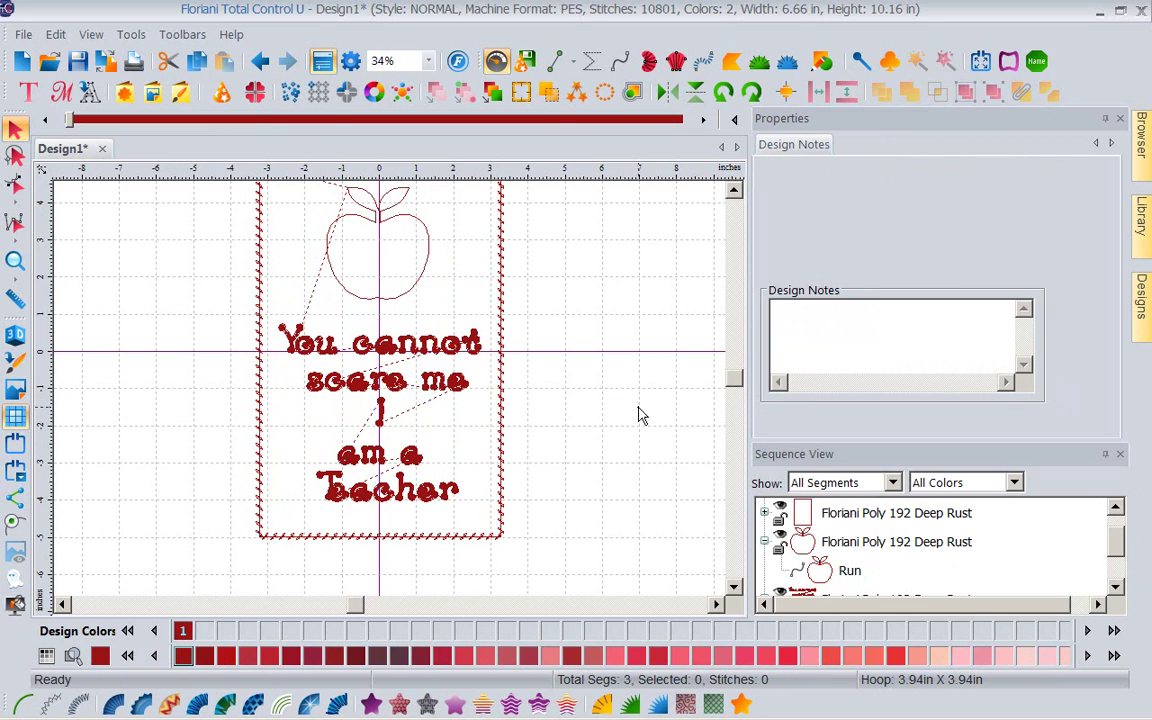
click(733, 193)
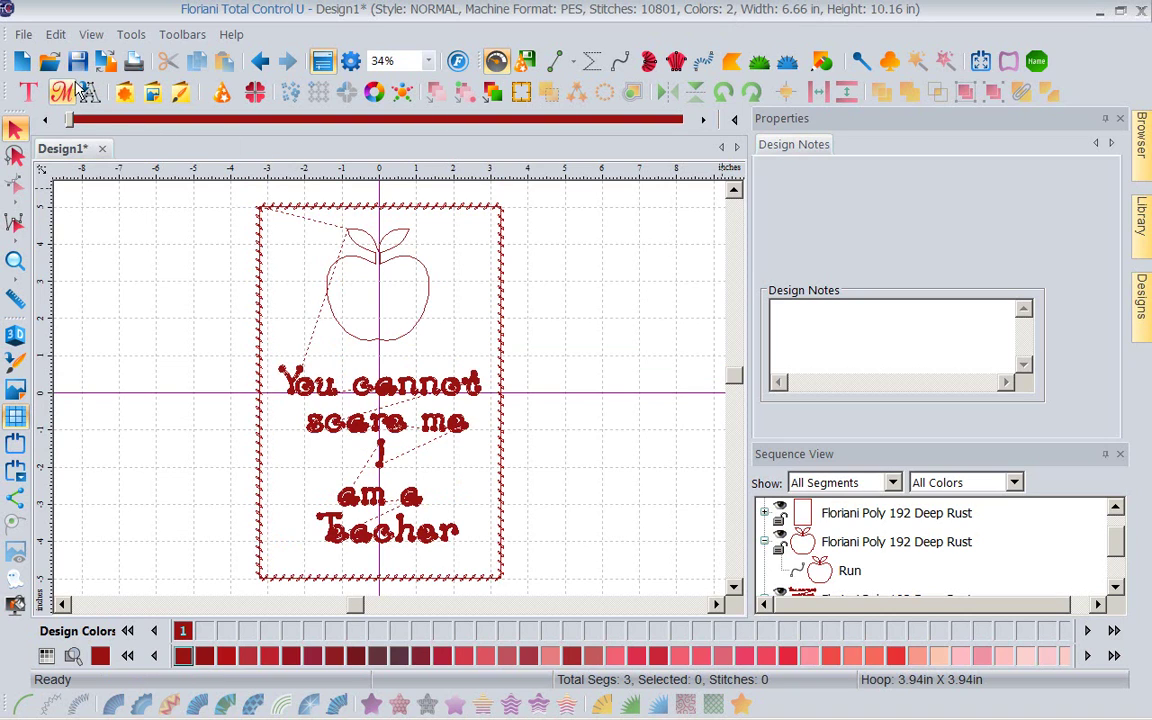
Open the CAlories design from Dish Towel Recipe in its own tab
click(49, 61)
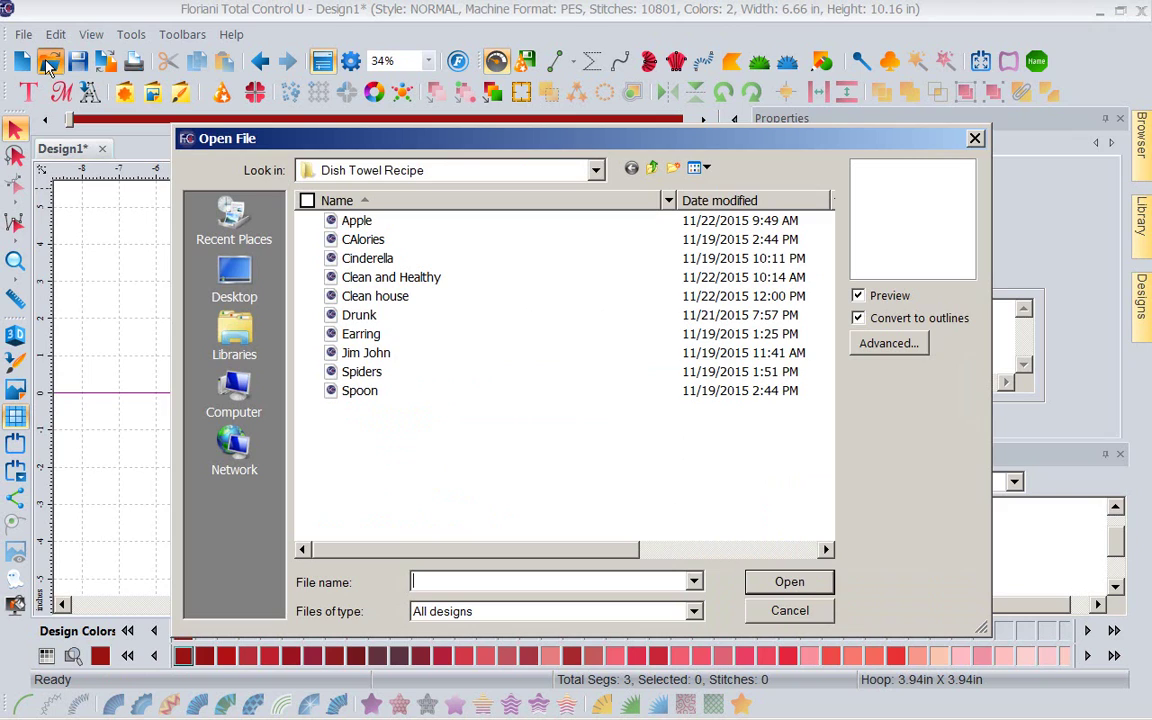
click(372, 241)
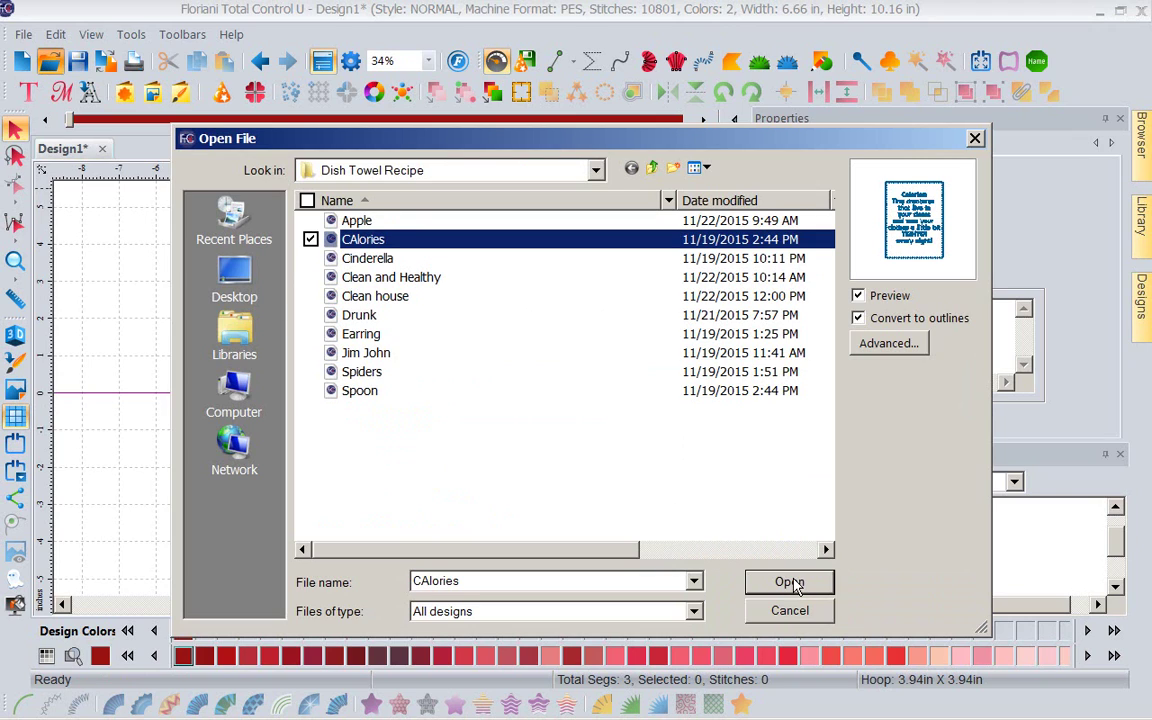
click(795, 584)
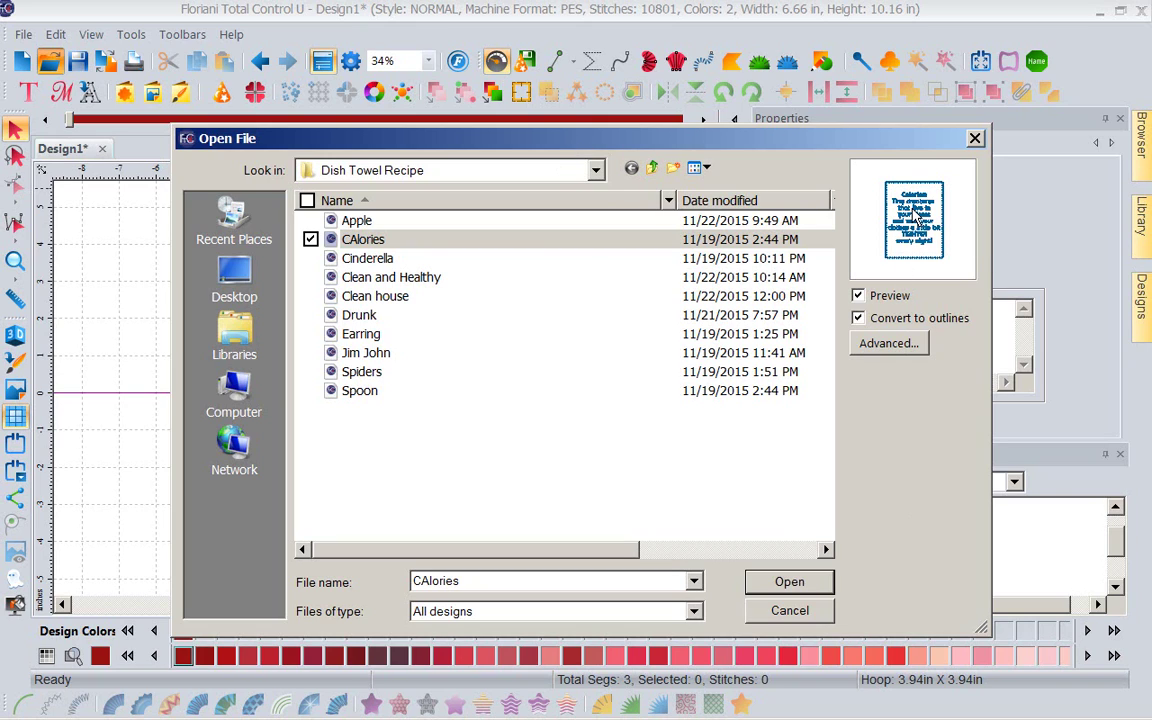
click(790, 583)
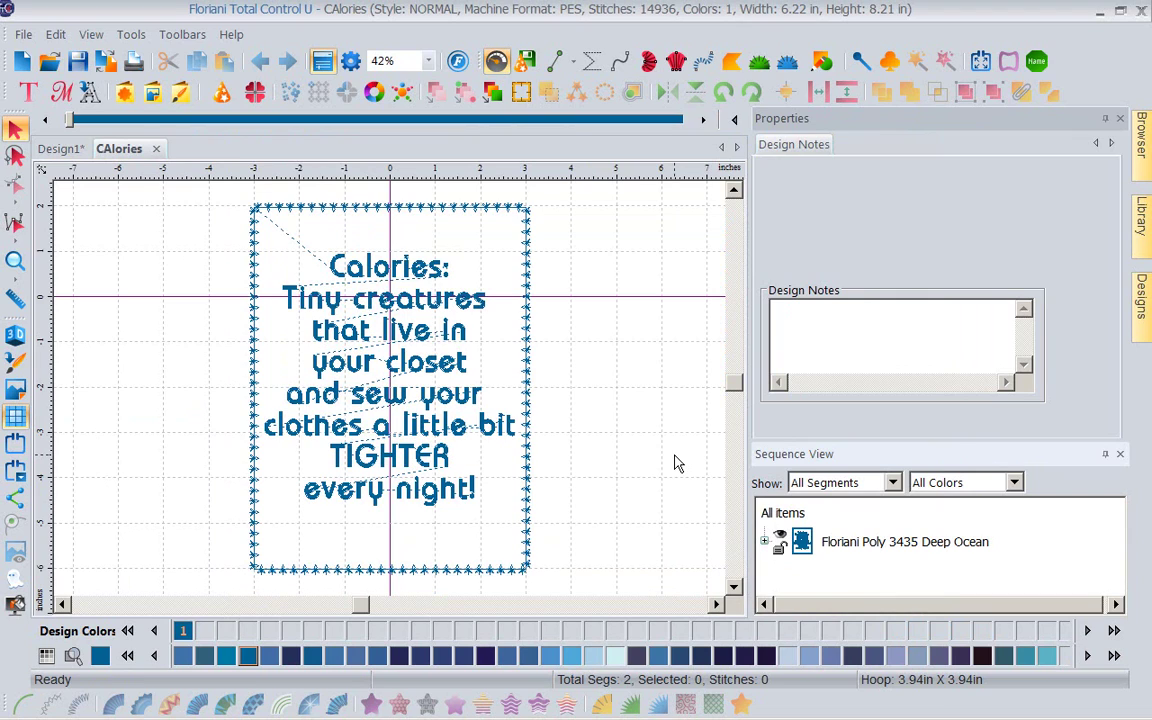
Open the Jim John design in a new tab, then reopen the Open File dialog
click(47, 63)
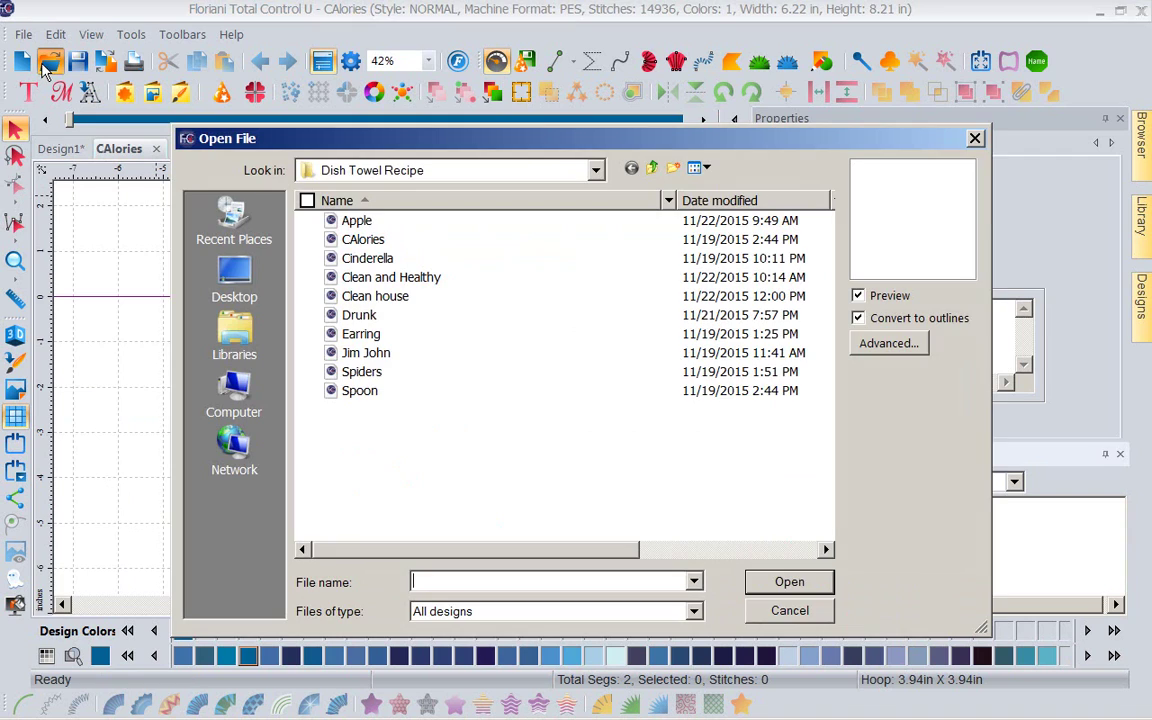
click(385, 360)
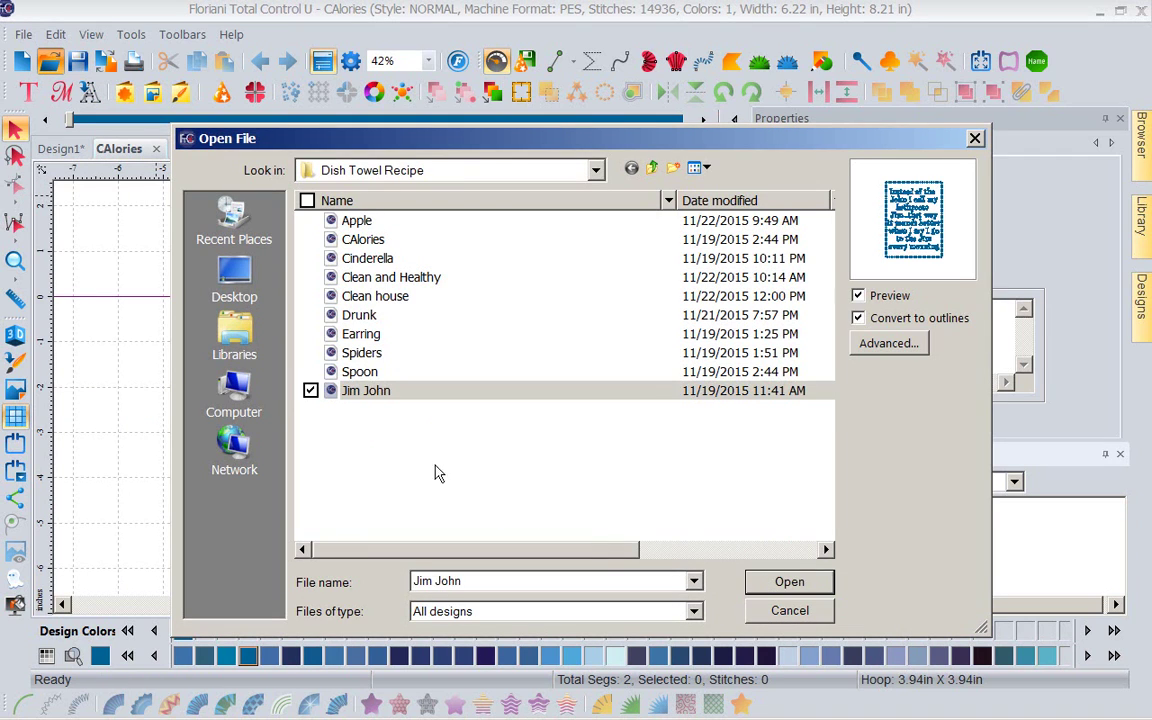
click(788, 583)
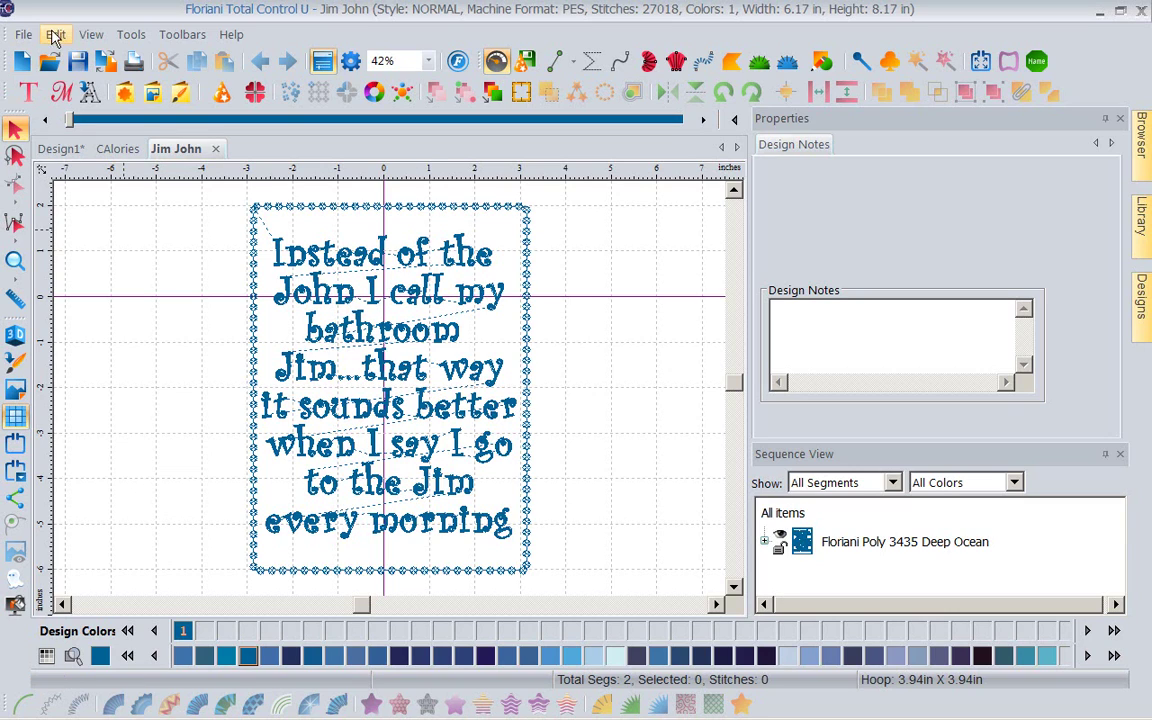
click(50, 61)
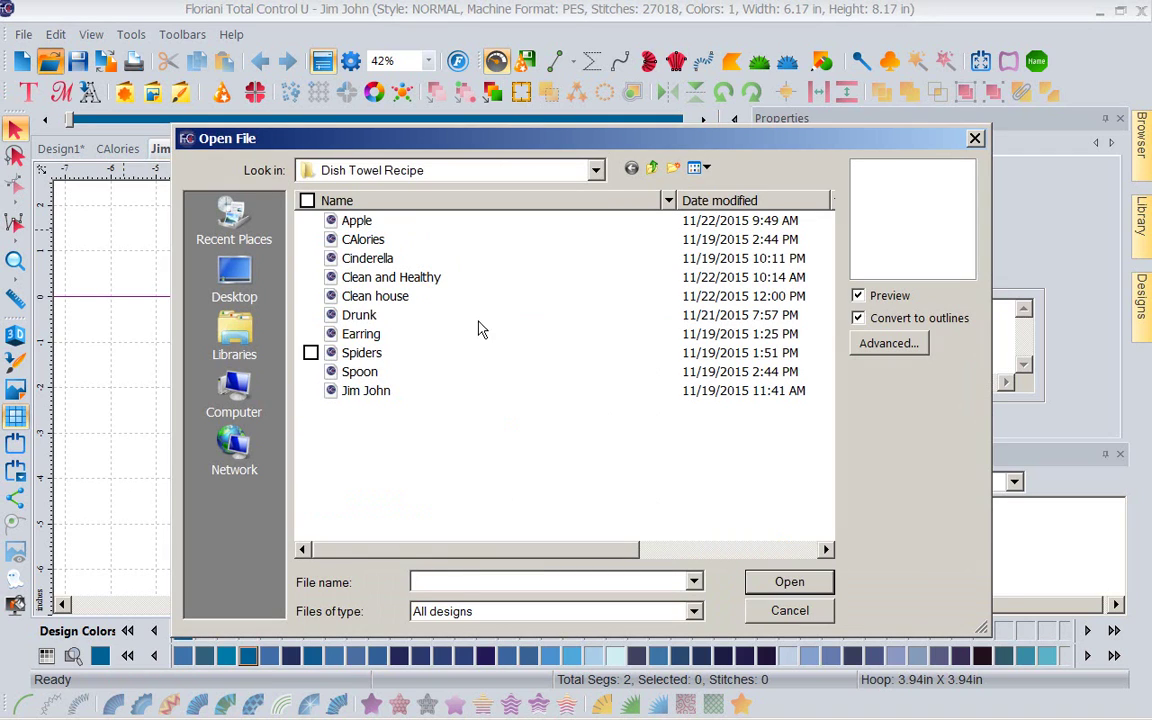
Open the Cinderella design, 11864 stitches in Deep Ocean blue
click(355, 258)
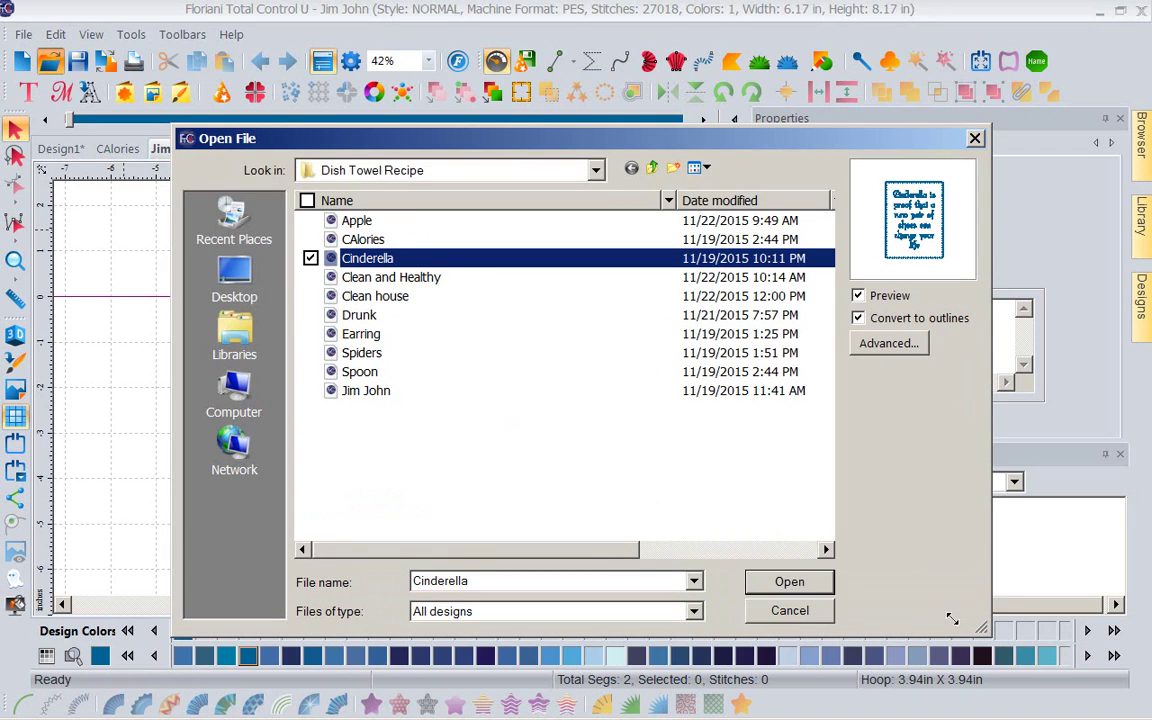
click(789, 581)
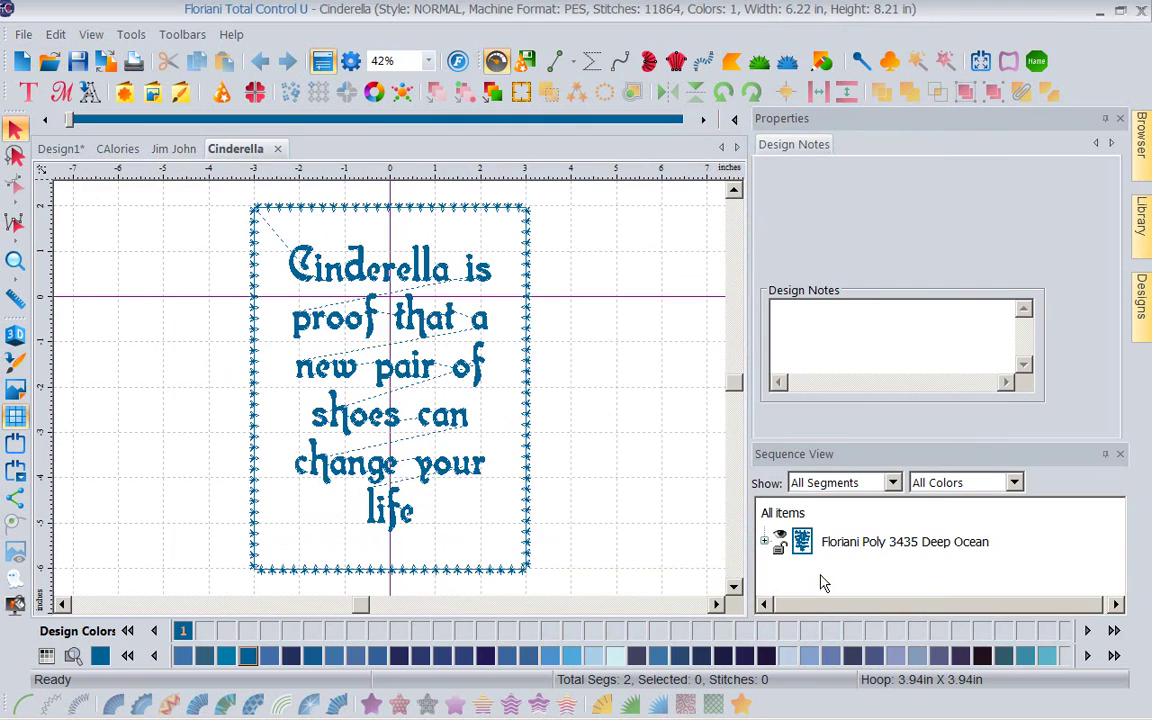